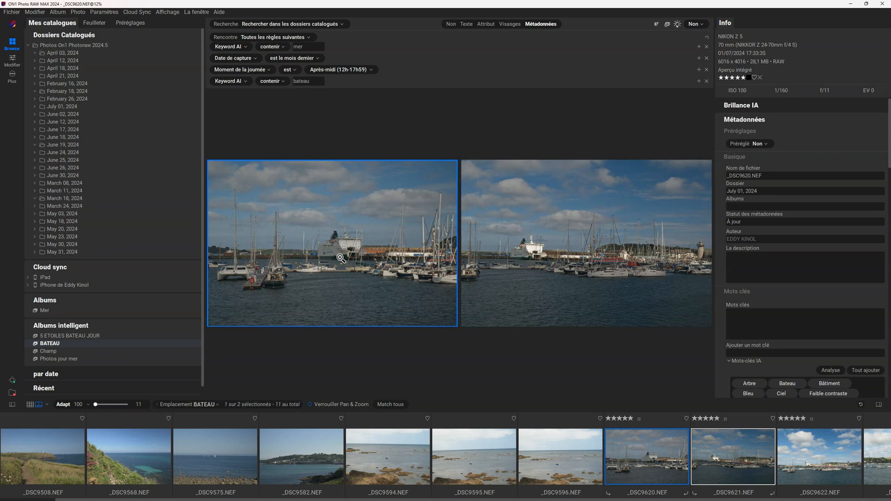
Zoom in on the ferry in the compared harbour photos _DSC9620.NEF and _DSC9621.NEF, and return to the fitted view
{"action": "left_click", "coordinate": [340, 257]}
{"action": "left_click", "coordinate": [559, 252]}
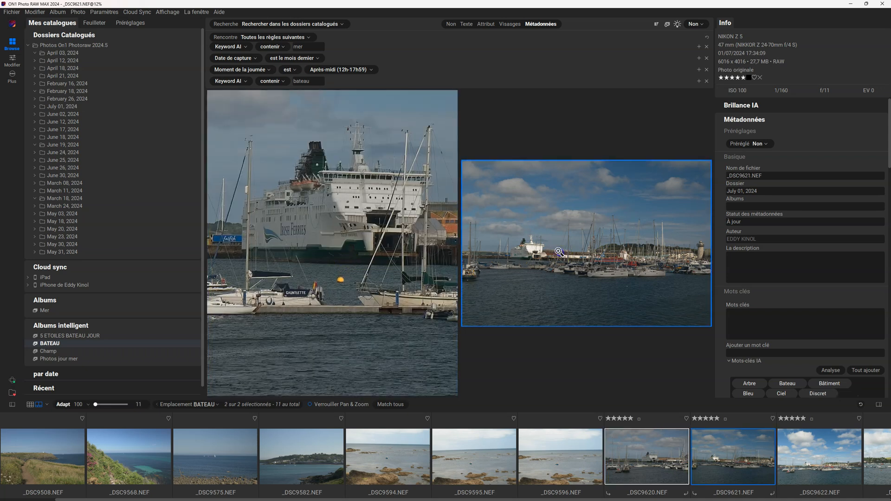
{"action": "left_click", "coordinate": [559, 252]}
{"action": "left_click_drag", "start_coordinate": [526, 294], "coordinate": [647, 275]}
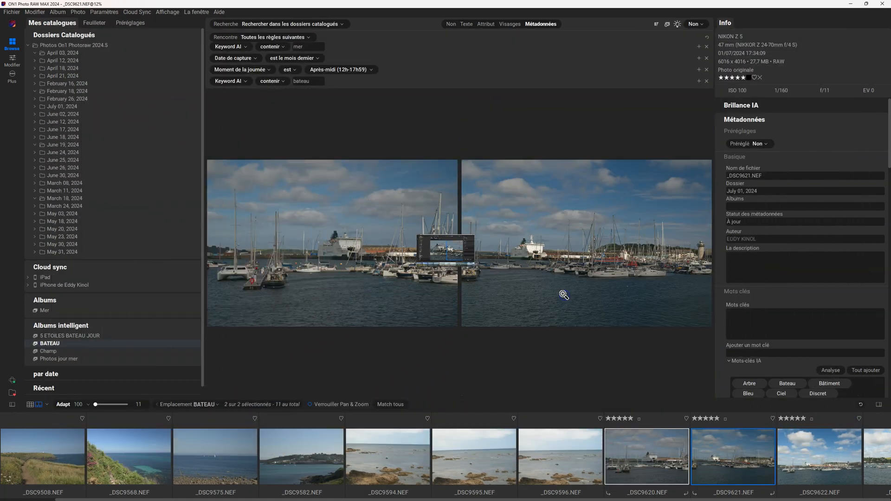
{"action": "left_click", "coordinate": [389, 365]}
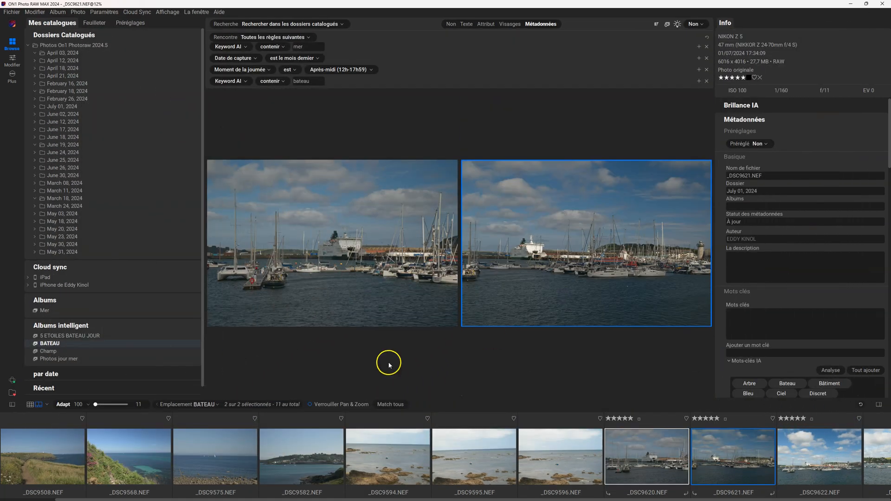
Show the selected photos in the map view with the satellite style and search the map for UK
{"action": "left_click", "coordinate": [59, 395]}
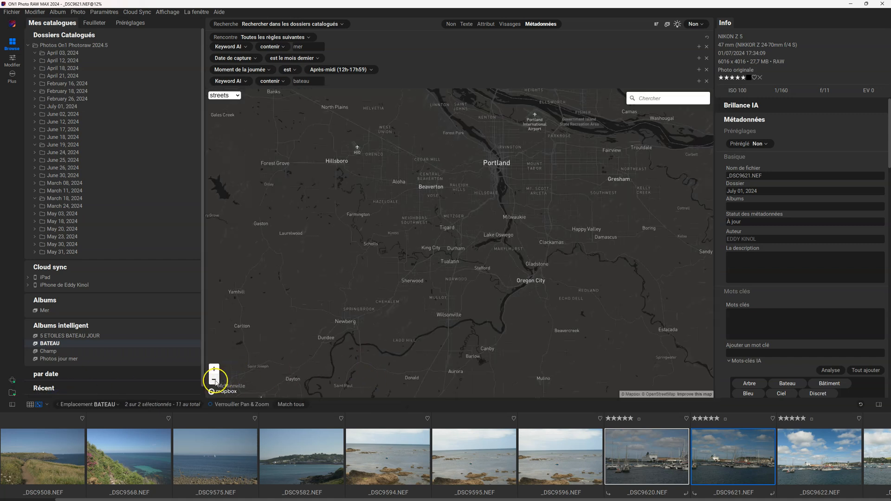
{"action": "scroll", "coordinate": [463, 334], "scroll_direction": "down", "scroll_amount": 3}
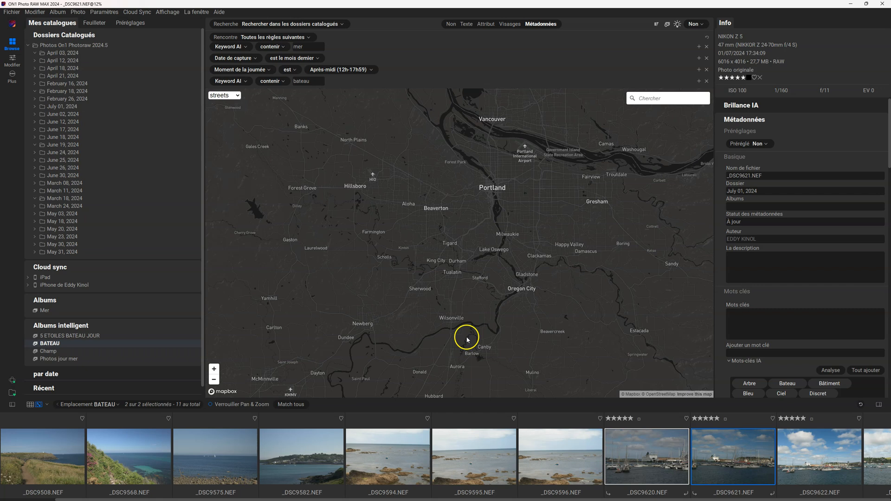
{"action": "left_click", "coordinate": [236, 96]}
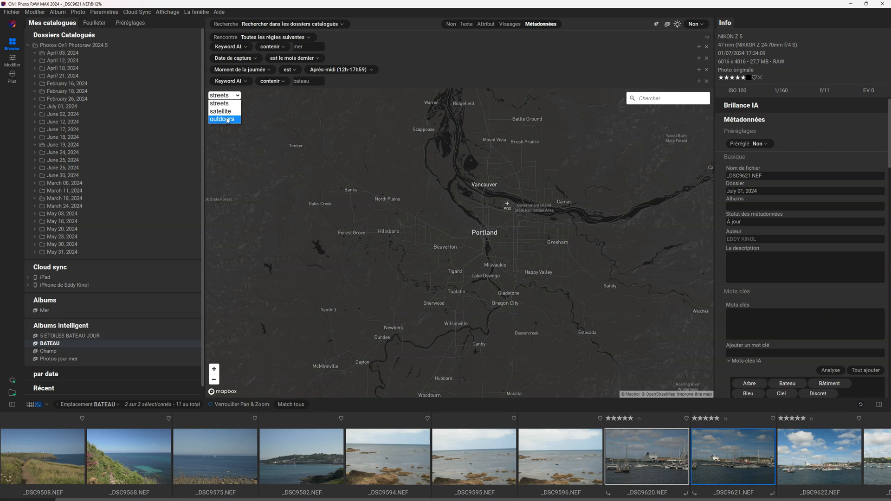
{"action": "left_click", "coordinate": [227, 112]}
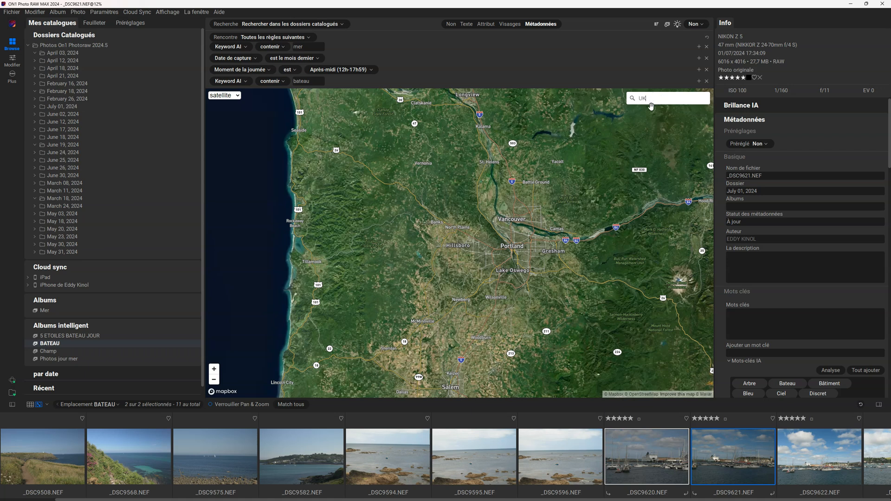
{"action": "key", "text": "Return"}
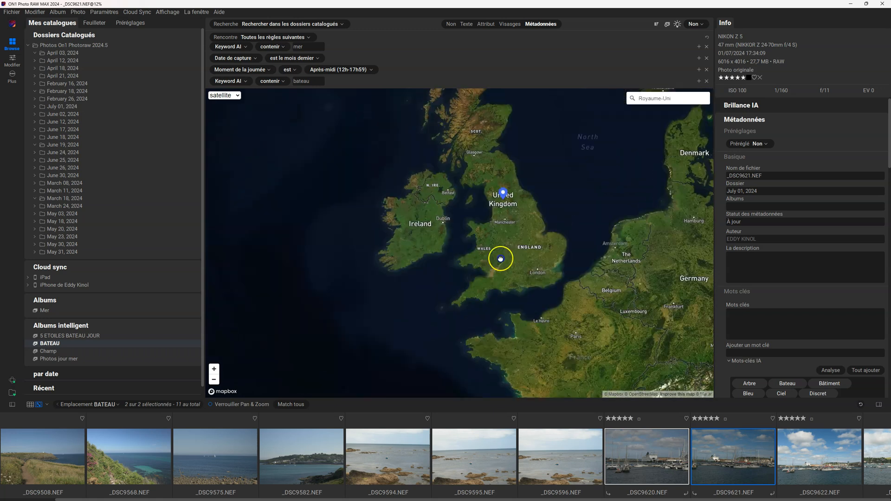
Set the location of both selected photos to the Falmouth waterfront on the map, applying the metadata change to both
{"action": "scroll", "coordinate": [473, 252], "scroll_direction": "up", "scroll_amount": 5}
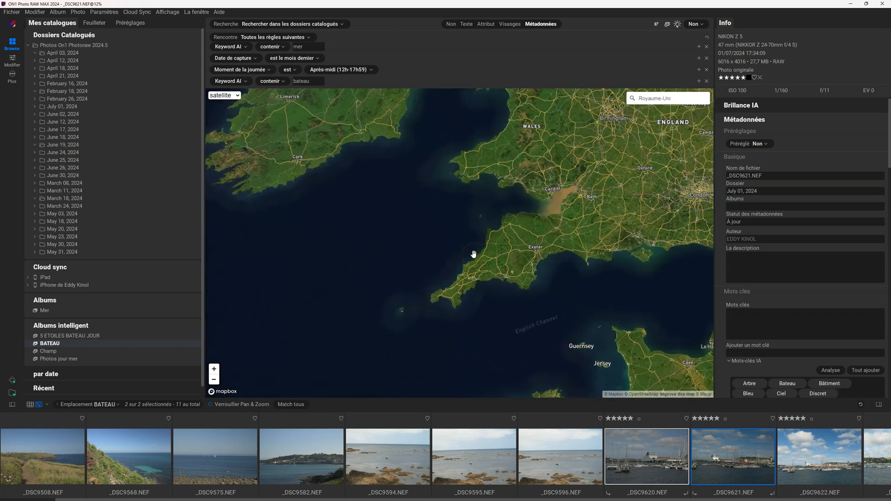
{"action": "scroll", "coordinate": [474, 254], "scroll_direction": "up", "scroll_amount": 5}
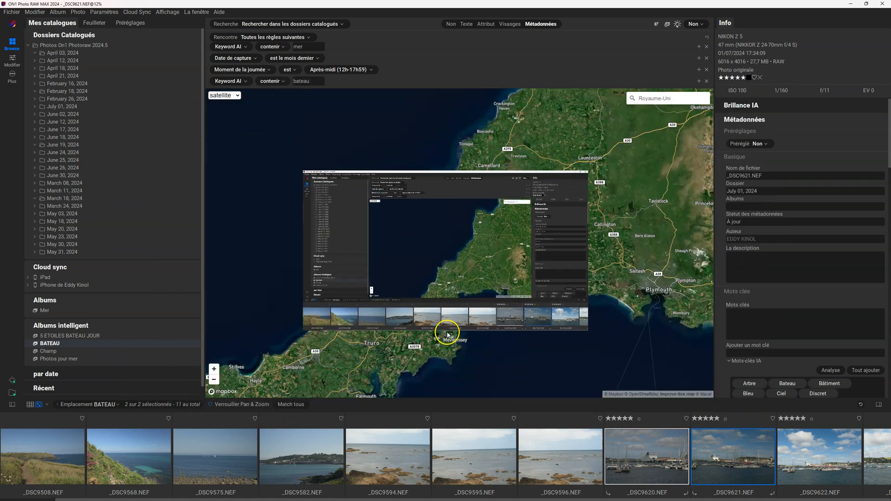
{"action": "scroll", "coordinate": [434, 319], "scroll_direction": "up", "scroll_amount": 3}
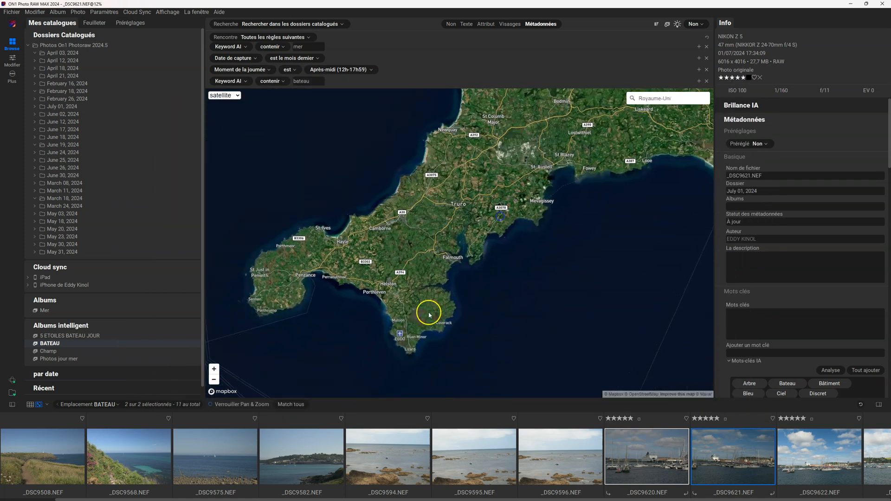
{"action": "scroll", "coordinate": [445, 302], "scroll_direction": "up", "scroll_amount": 3}
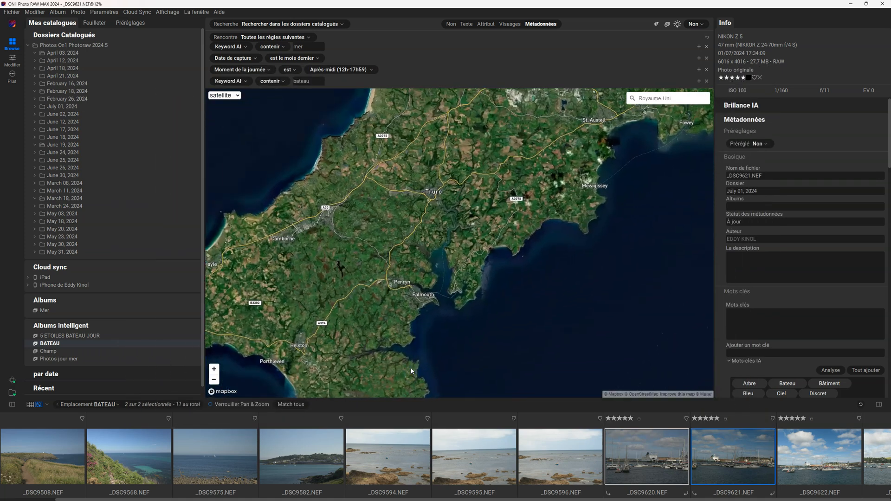
{"action": "scroll", "coordinate": [411, 371], "scroll_direction": "up", "scroll_amount": 6}
{"action": "left_click_drag", "start_coordinate": [376, 202], "coordinate": [430, 317]}
{"action": "scroll", "coordinate": [427, 325], "scroll_direction": "up", "scroll_amount": 3}
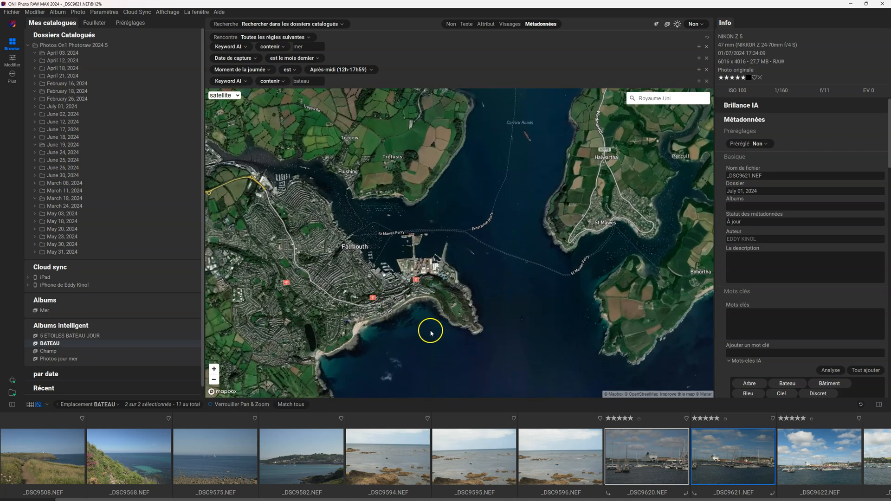
{"action": "scroll", "coordinate": [430, 333], "scroll_direction": "up", "scroll_amount": 2}
{"action": "left_click_drag", "start_coordinate": [372, 254], "coordinate": [419, 356]}
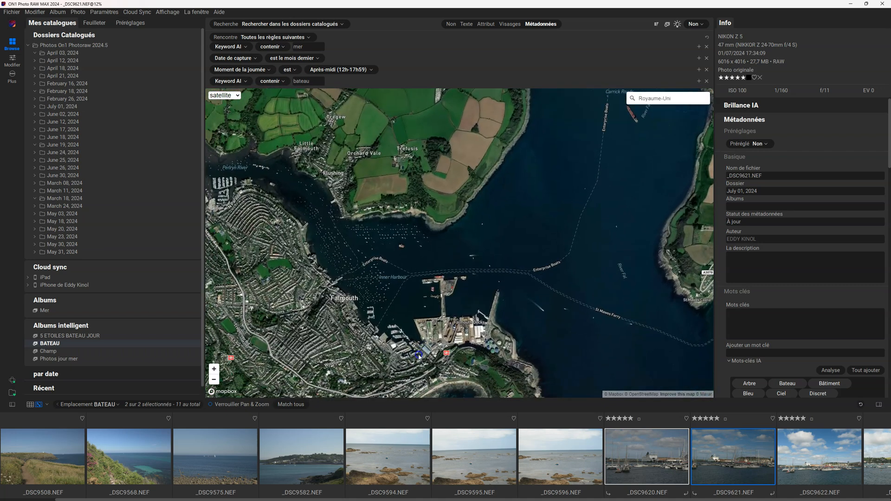
{"action": "scroll", "coordinate": [414, 331], "scroll_direction": "up", "scroll_amount": 2}
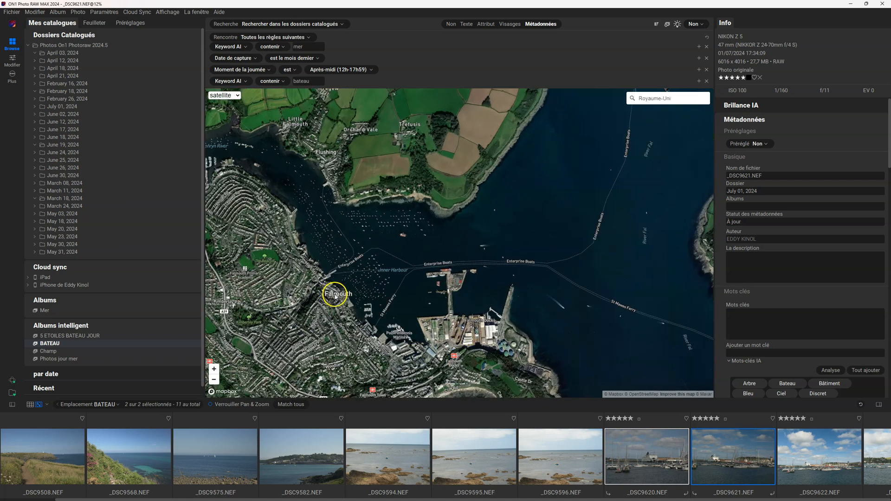
{"action": "left_click_drag", "start_coordinate": [328, 304], "coordinate": [343, 357]}
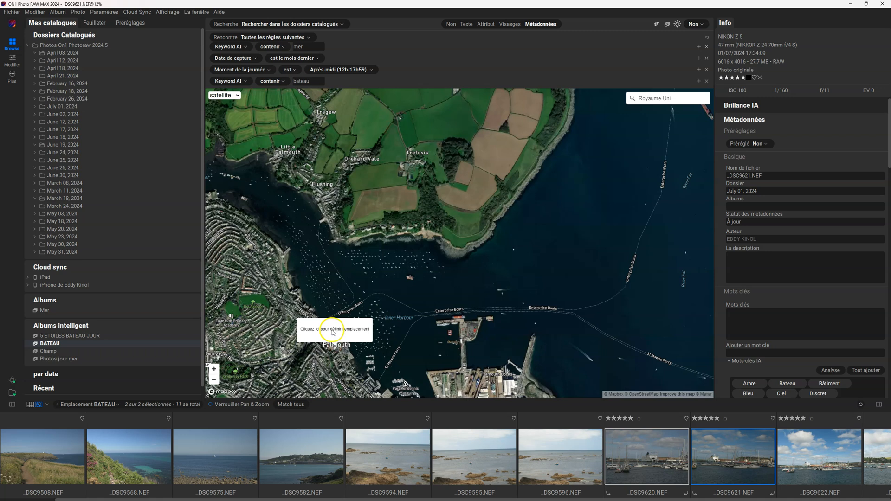
{"action": "left_click", "coordinate": [333, 332]}
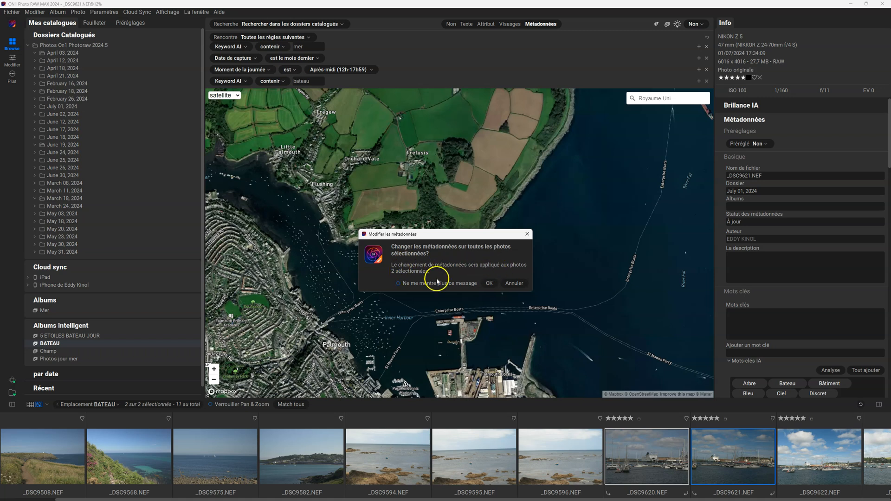
{"action": "left_click", "coordinate": [489, 283]}
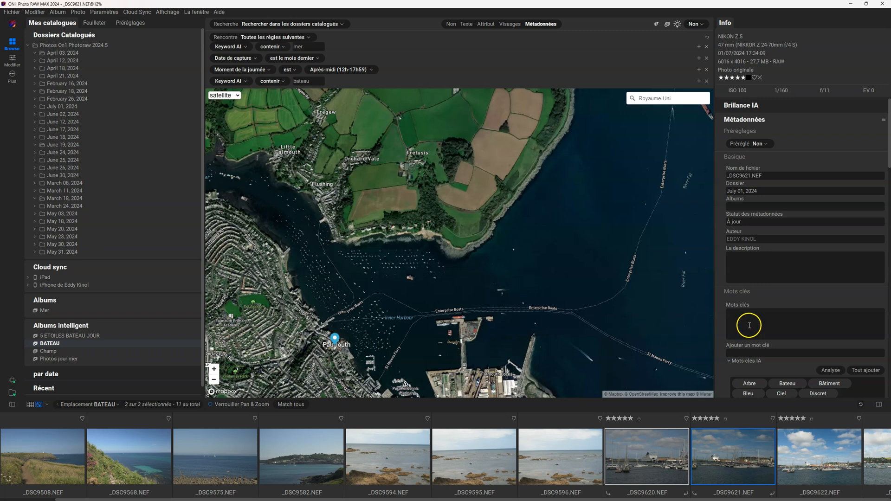
Check the GPS metadata and map position of _DSC9620.NEF and _DSC9621.NEF, comparing them with _DSC9596.NEF
{"action": "scroll", "coordinate": [757, 305], "scroll_direction": "down", "scroll_amount": 3}
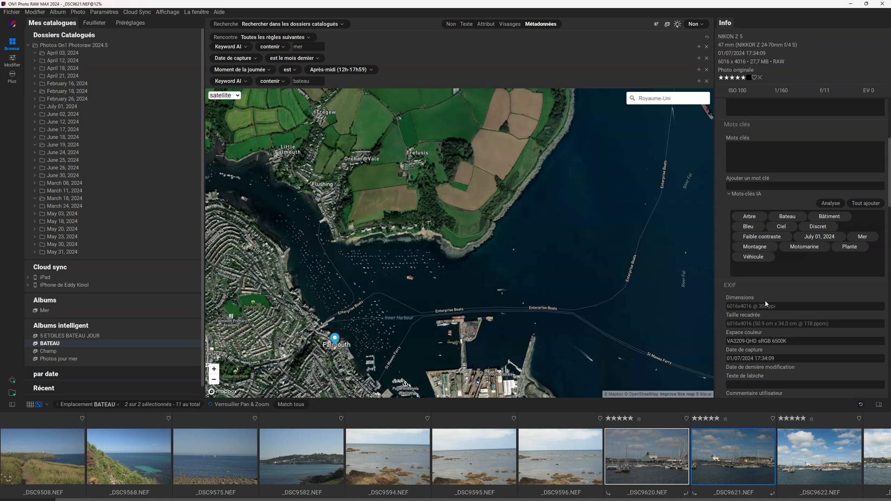
{"action": "scroll", "coordinate": [765, 302], "scroll_direction": "down", "scroll_amount": 3}
{"action": "left_click", "coordinate": [722, 320]}
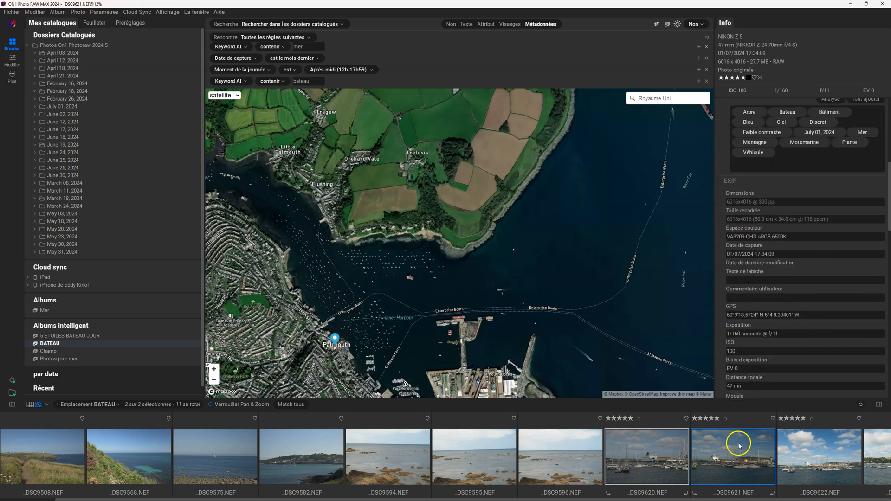
{"action": "left_click", "coordinate": [670, 454]}
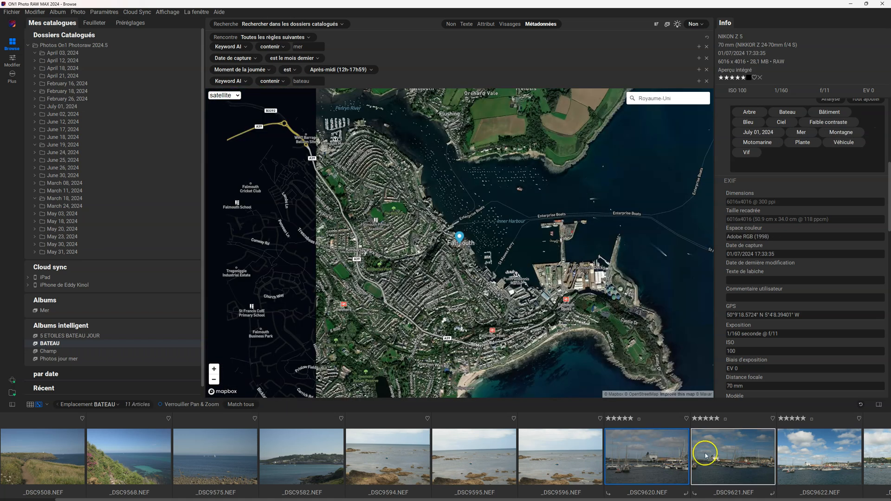
{"action": "left_click", "coordinate": [736, 453]}
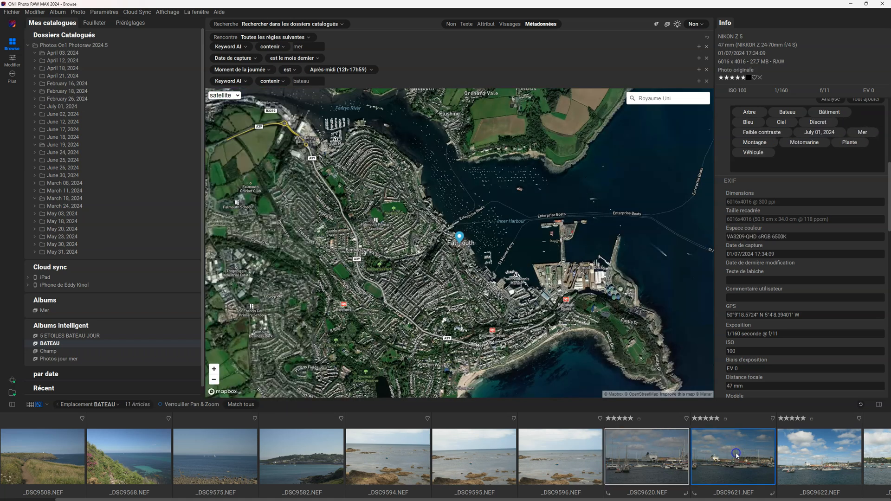
{"action": "left_click", "coordinate": [582, 462]}
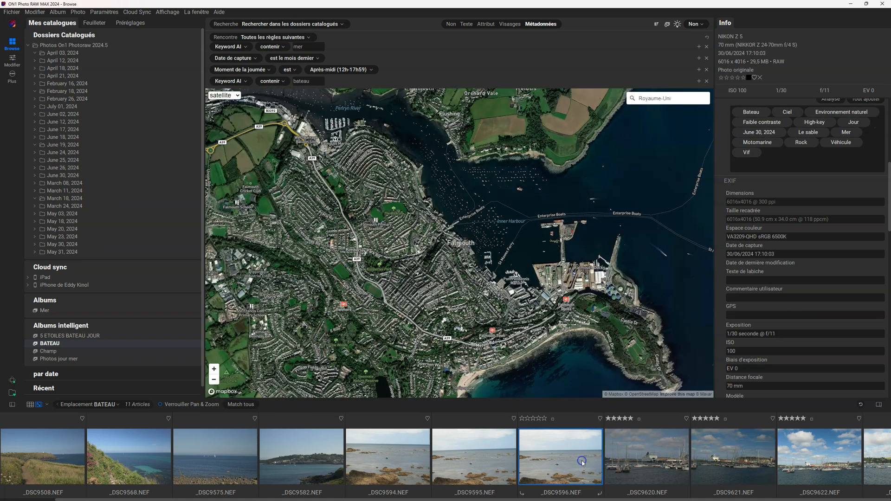
{"action": "left_click", "coordinate": [649, 459]}
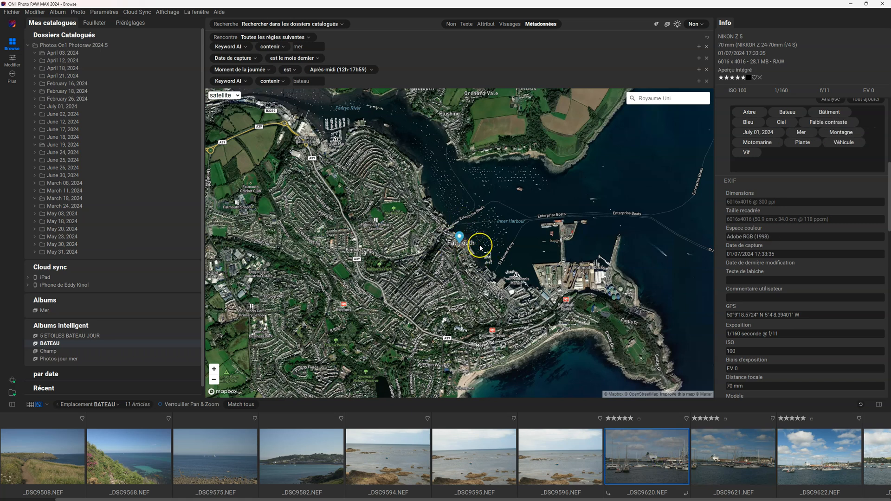
{"action": "scroll", "coordinate": [480, 248], "scroll_direction": "down", "scroll_amount": 5}
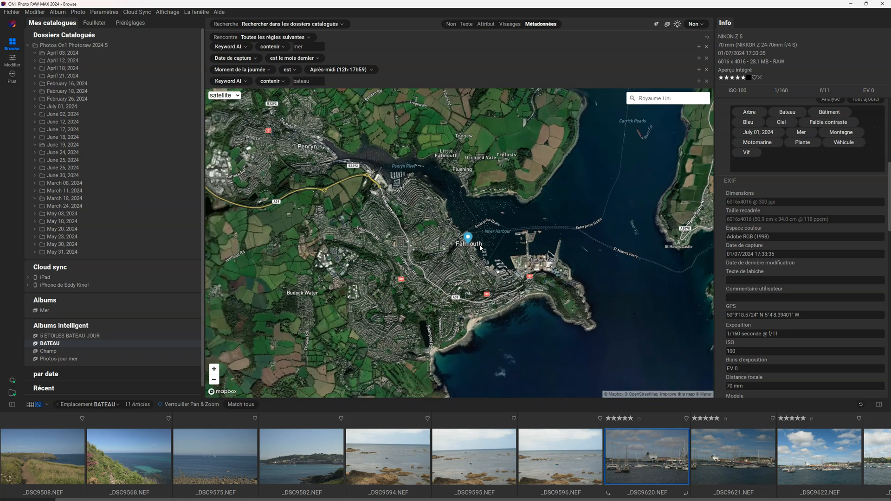
{"action": "scroll", "coordinate": [480, 248], "scroll_direction": "down", "scroll_amount": 5}
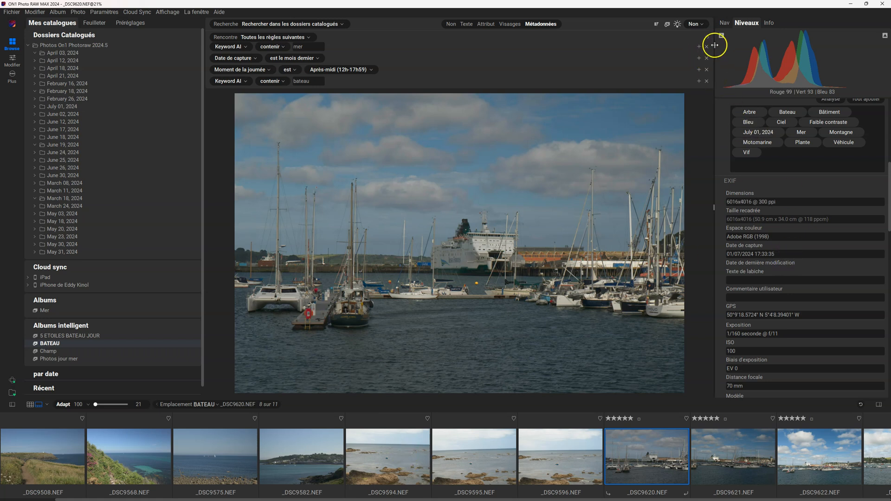
Hide the metadata search rules, narrow the photo information area to enlarge the preview, and view the next photo after _DSC9621.NEF
{"action": "left_click", "coordinate": [549, 22]}
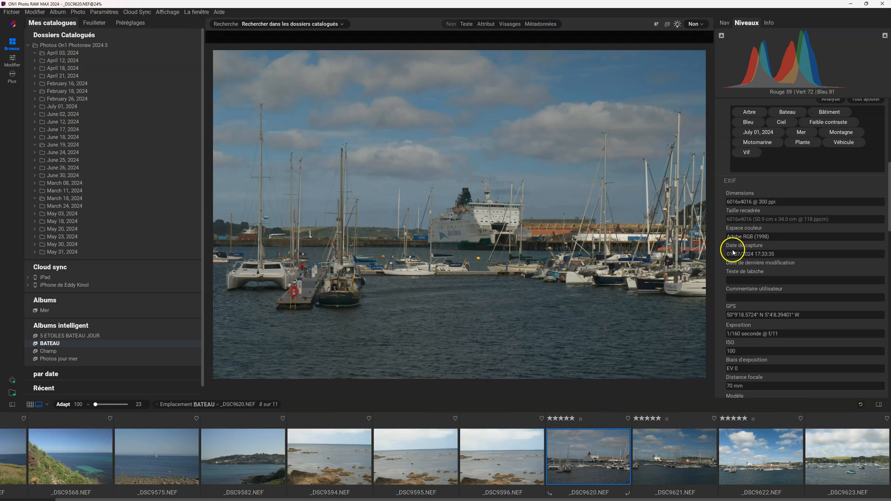
{"action": "left_click_drag", "start_coordinate": [714, 252], "coordinate": [762, 249]}
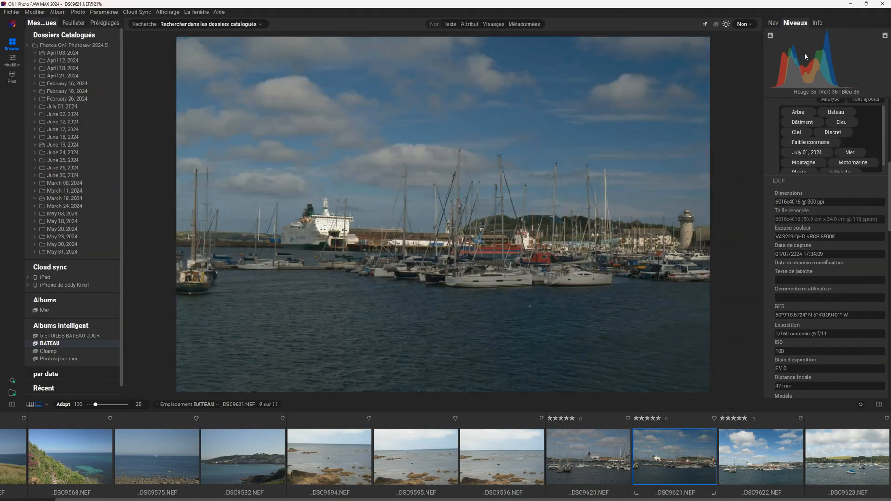
{"action": "key", "text": "Right"}
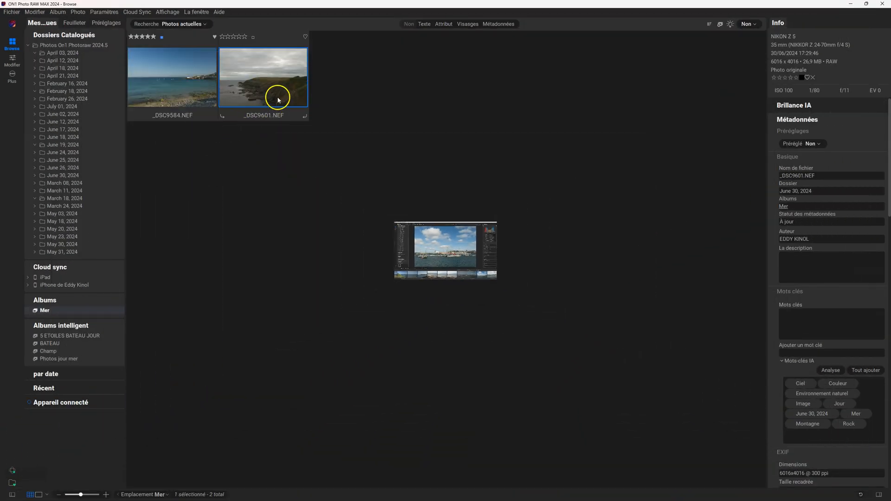
Open _DSC9601.NEF from the Mer album for editing and review the automatic lens correction option in the file preferences
{"action": "double_click", "coordinate": [276, 93]}
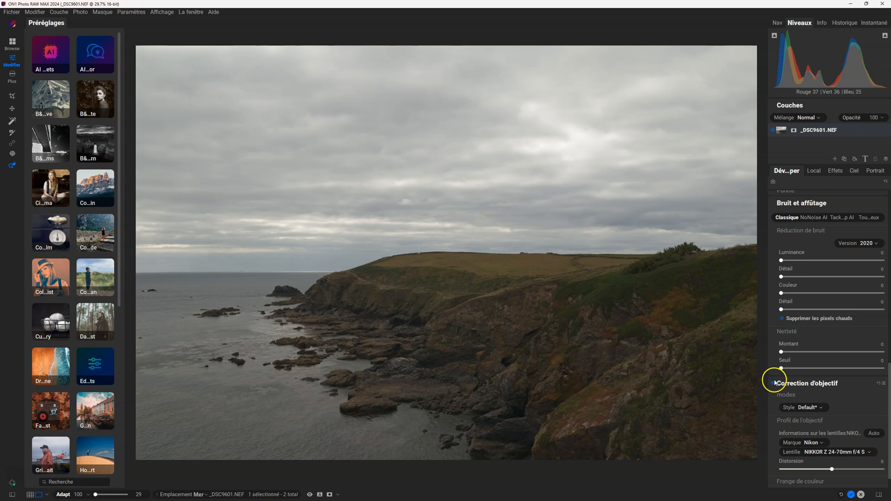
{"action": "left_click", "coordinate": [31, 11]}
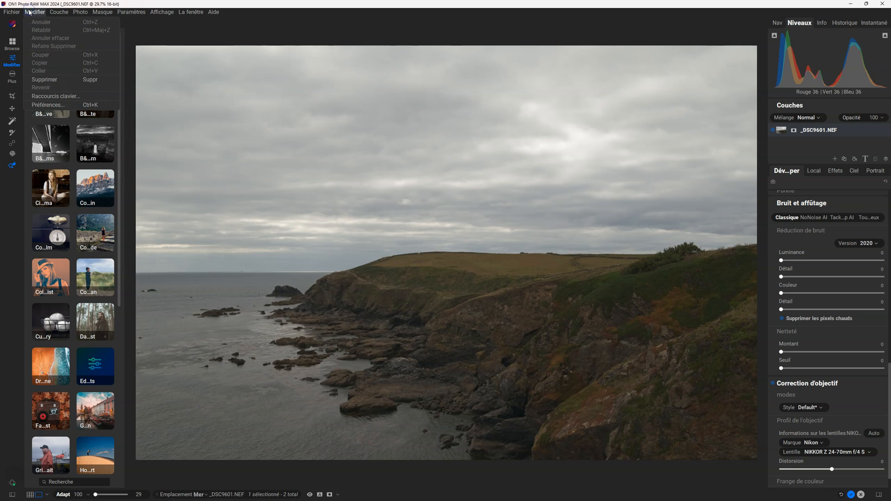
{"action": "left_click", "coordinate": [61, 104]}
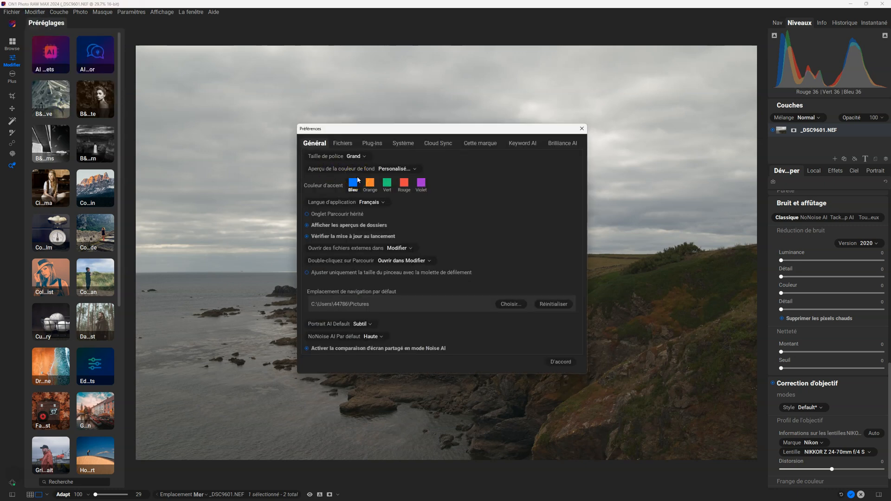
{"action": "left_click", "coordinate": [352, 144]}
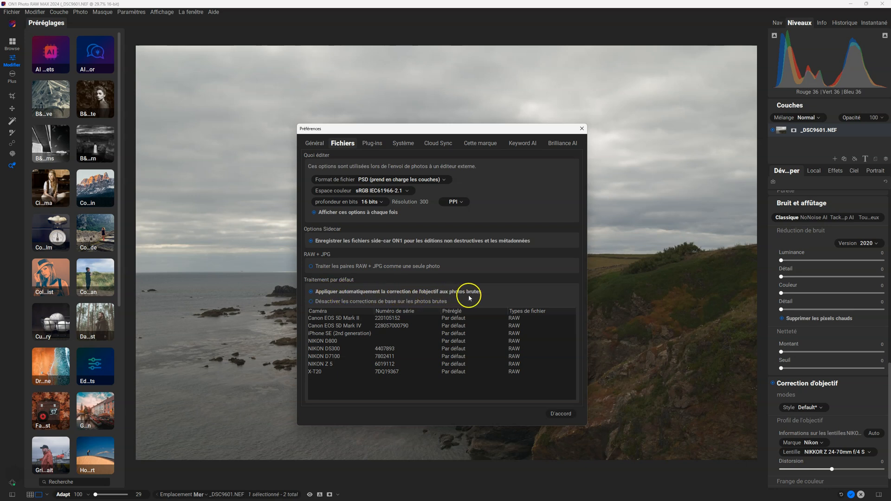
{"action": "left_click", "coordinate": [563, 414]}
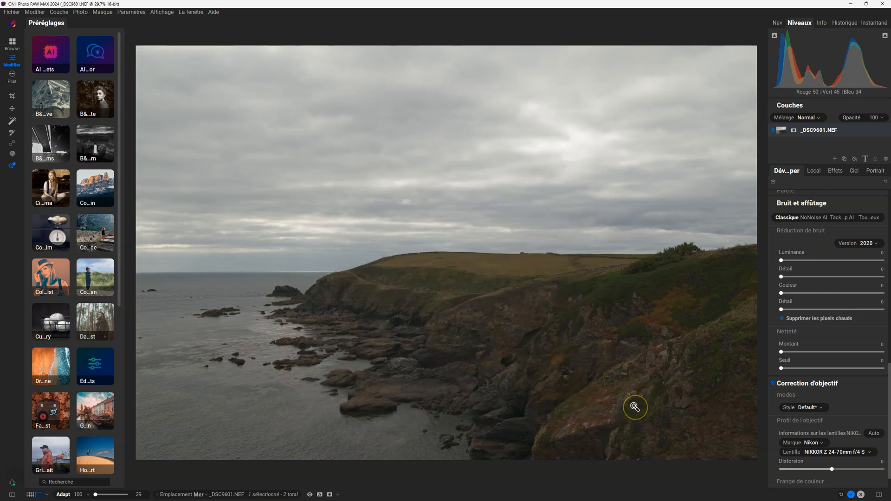
Toggle the lens correction off and on to compare the coastal photo with and without it
{"action": "left_click", "coordinate": [773, 383]}
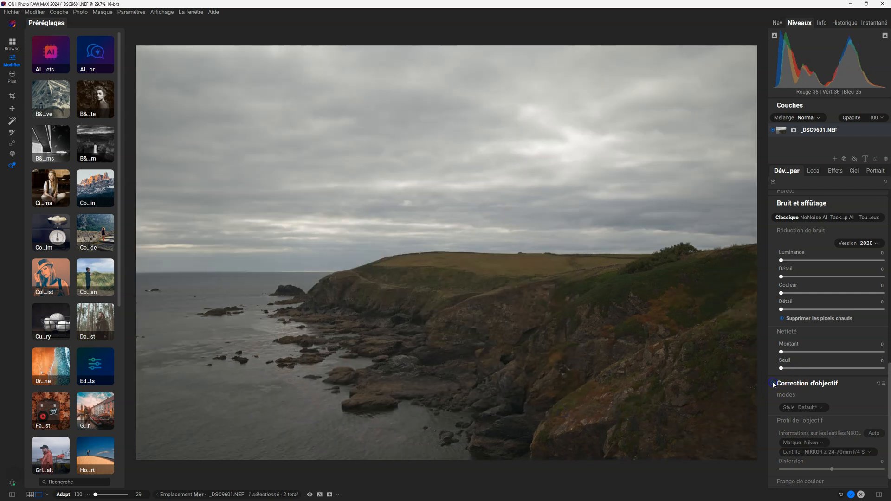
{"action": "left_click", "coordinate": [773, 384]}
{"action": "left_click", "coordinate": [773, 384]}
{"action": "left_click", "coordinate": [773, 384]}
{"action": "left_click", "coordinate": [773, 383]}
{"action": "left_click", "coordinate": [773, 384]}
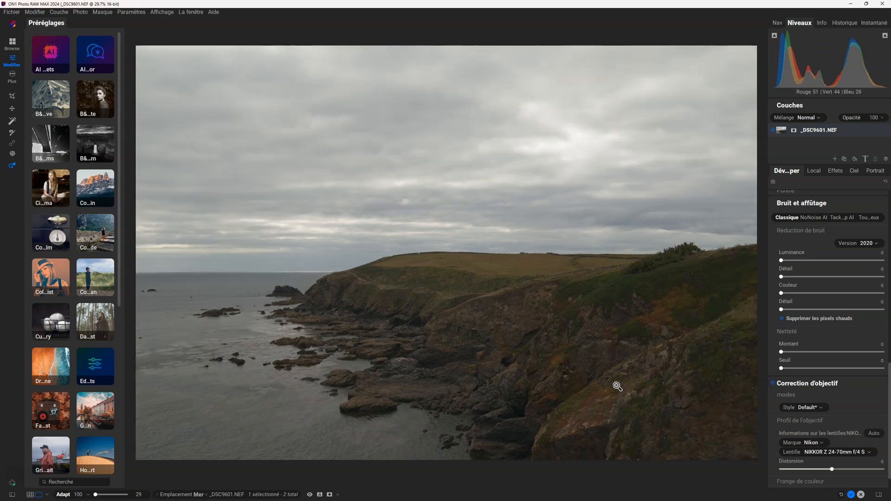
Show the filmstrip and create four versions of _DSC9601.NEF
{"action": "key", "text": "f"}
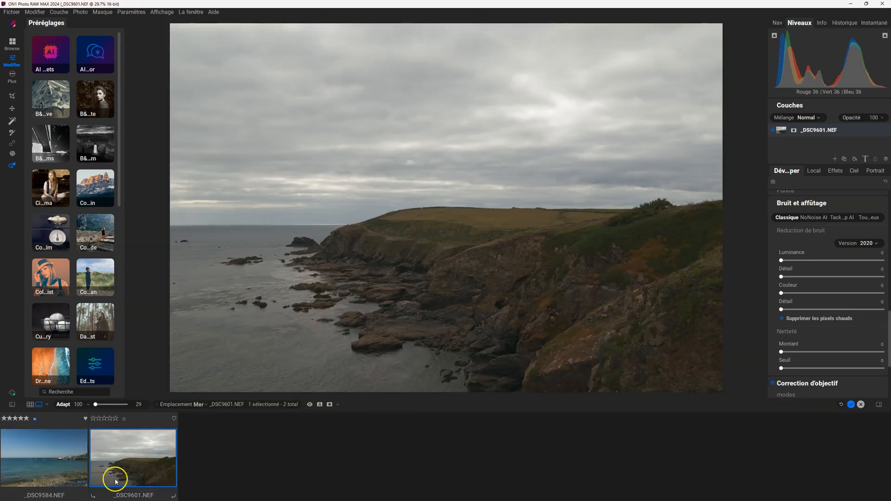
{"action": "right_click", "coordinate": [119, 457]}
{"action": "left_click", "coordinate": [163, 376]}
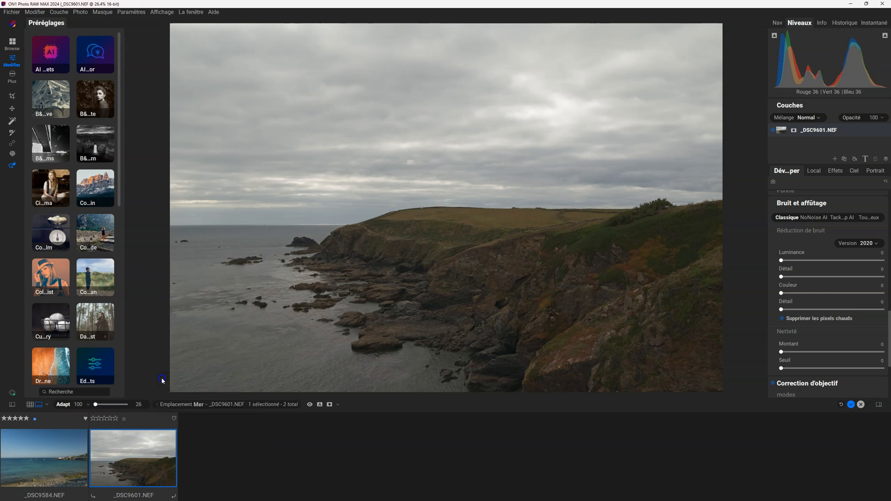
{"action": "right_click", "coordinate": [208, 450]}
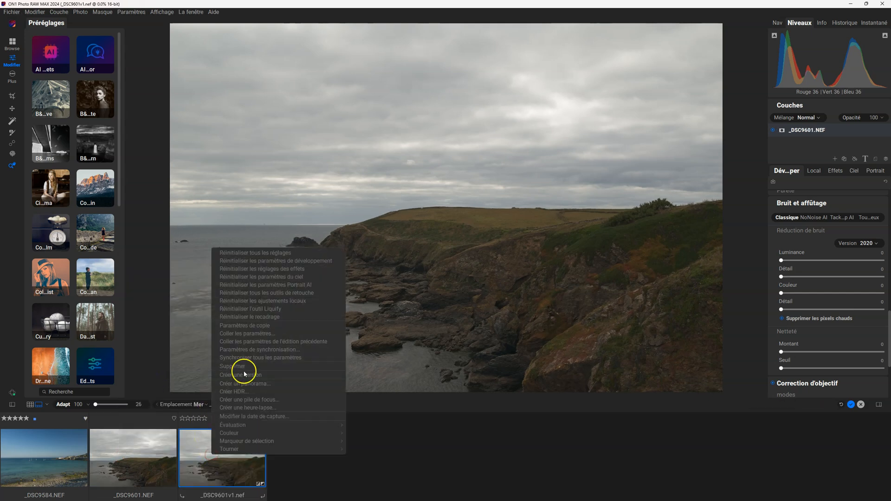
{"action": "left_click", "coordinate": [147, 453]}
{"action": "right_click", "coordinate": [146, 453]}
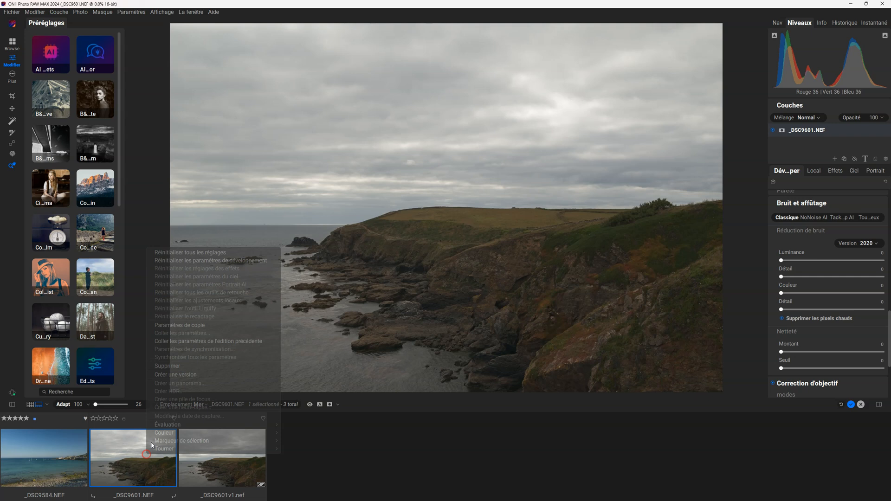
{"action": "left_click", "coordinate": [179, 372]}
{"action": "right_click", "coordinate": [126, 468]}
{"action": "left_click", "coordinate": [155, 395]}
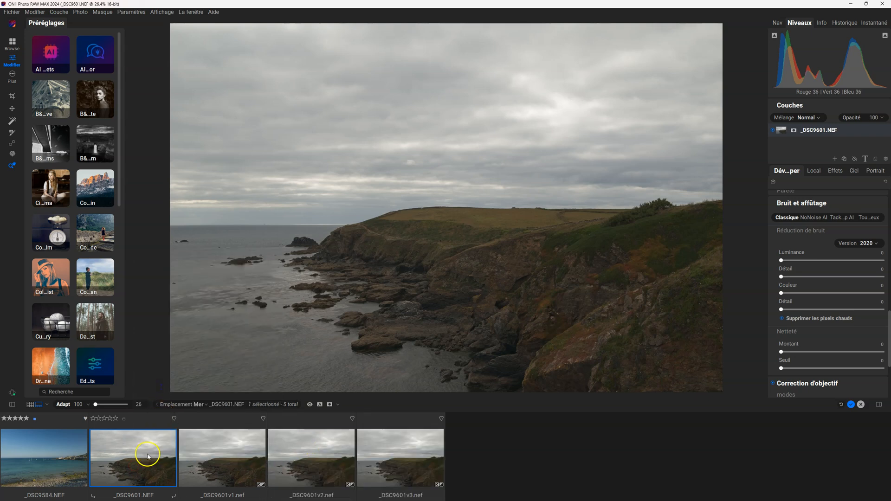
{"action": "right_click", "coordinate": [148, 456]}
{"action": "left_click", "coordinate": [170, 376]}
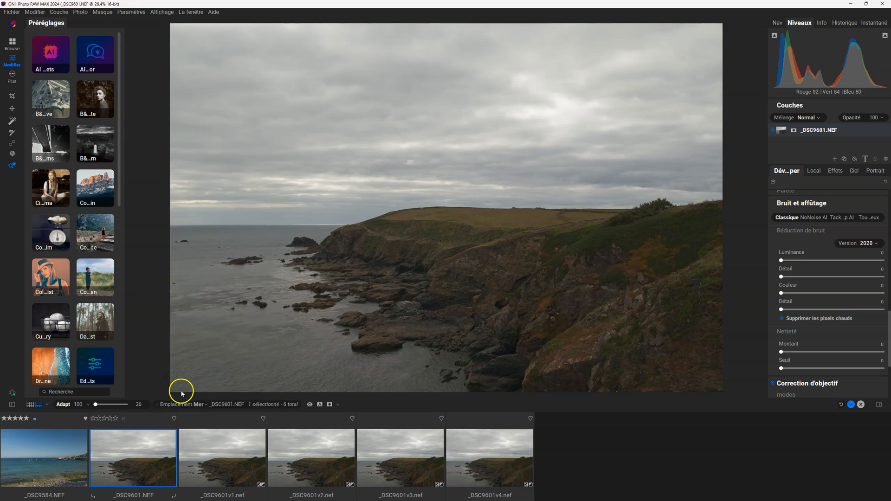
Select _DSC9601v1.nef, hide the filmstrip, and enable Brilliance AI on this version
{"action": "left_click", "coordinate": [209, 472]}
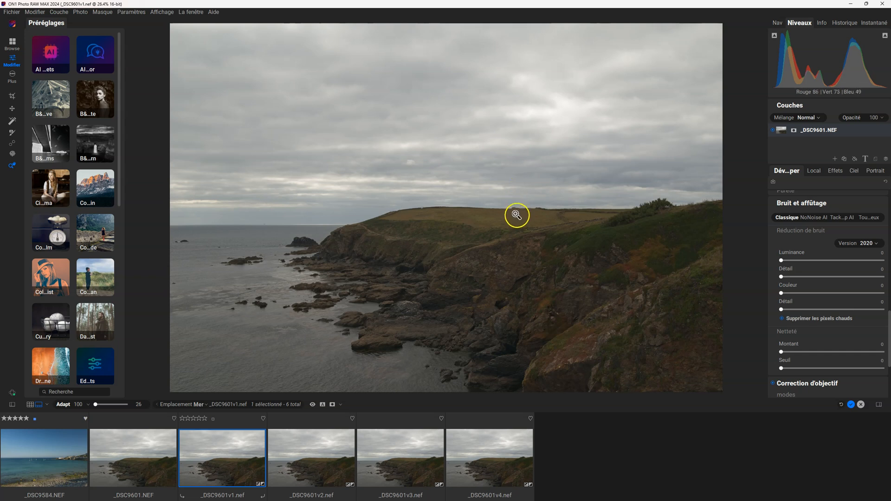
{"action": "key", "text": "e"}
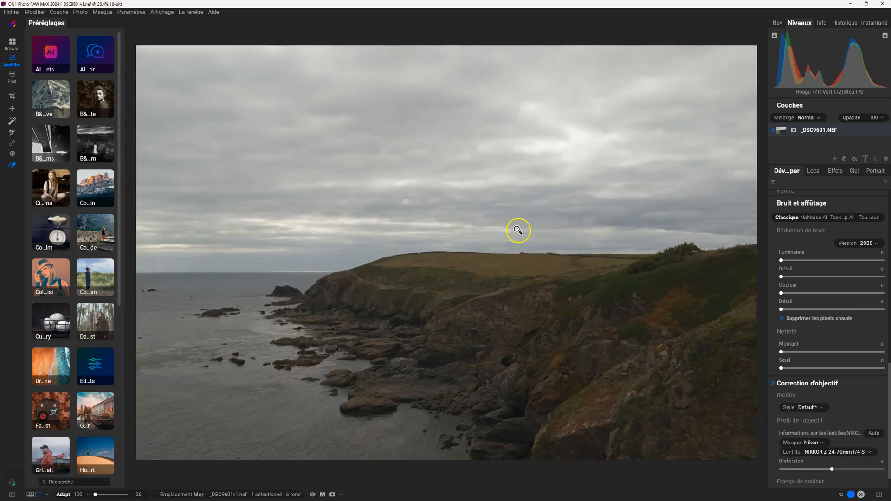
{"action": "scroll", "coordinate": [835, 281], "scroll_direction": "up", "scroll_amount": 10}
{"action": "scroll", "coordinate": [834, 284], "scroll_direction": "up", "scroll_amount": 3}
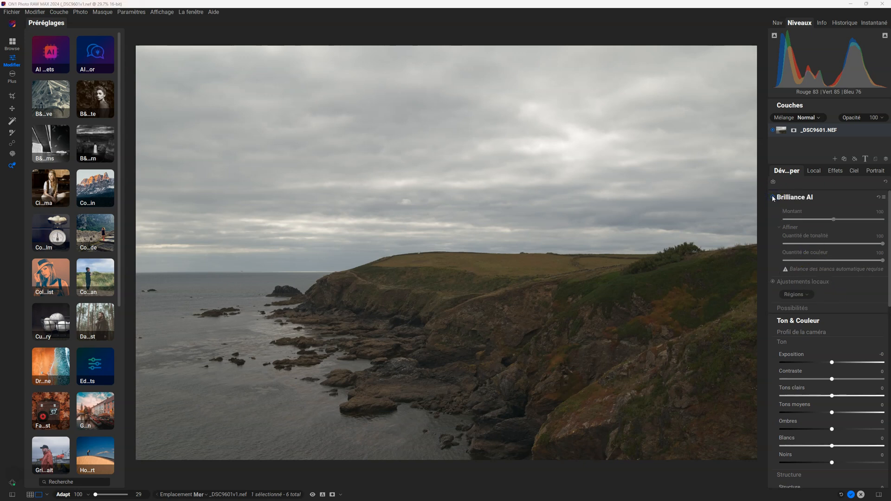
{"action": "left_click", "coordinate": [772, 198]}
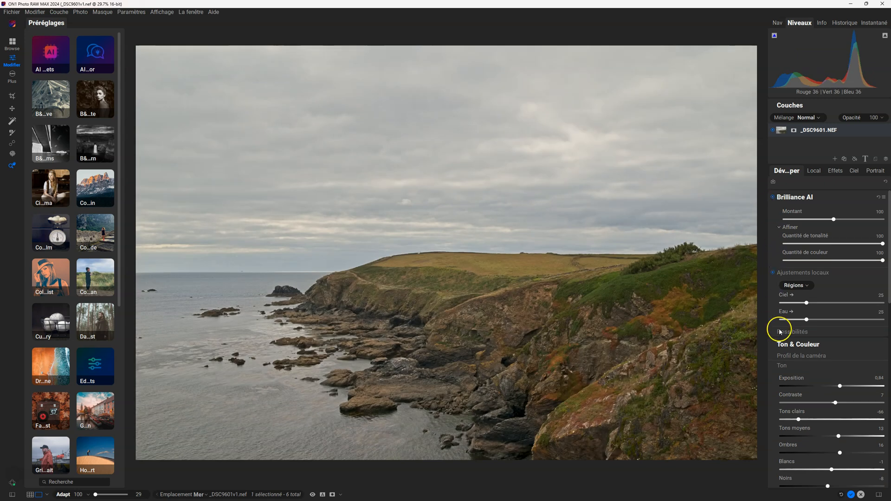
Inspect the cliff rocks and vegetation at 100% zoom, and return to the full photo
{"action": "left_click", "coordinate": [524, 343]}
{"action": "left_click_drag", "start_coordinate": [547, 413], "coordinate": [601, 255]}
{"action": "left_click_drag", "start_coordinate": [568, 324], "coordinate": [692, 205]}
{"action": "left_click_drag", "start_coordinate": [619, 224], "coordinate": [440, 381]}
{"action": "left_click_drag", "start_coordinate": [557, 274], "coordinate": [470, 443]}
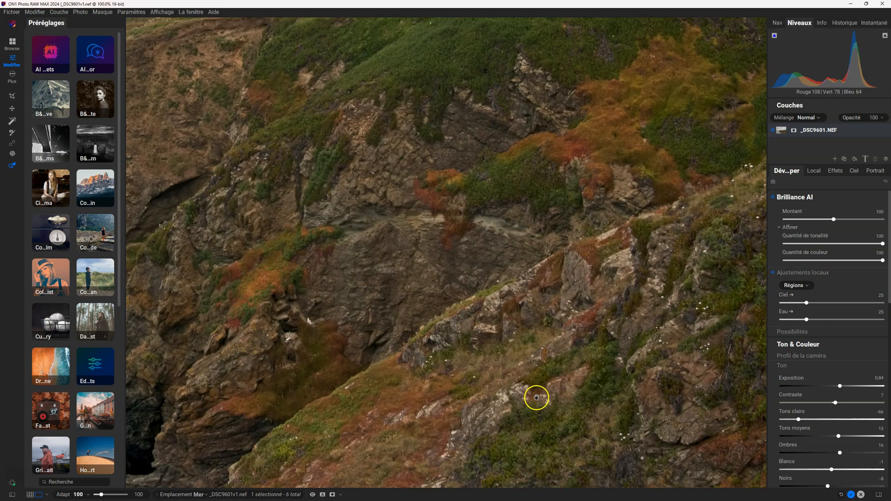
{"action": "left_click_drag", "start_coordinate": [536, 398], "coordinate": [480, 337]}
{"action": "left_click", "coordinate": [479, 338]}
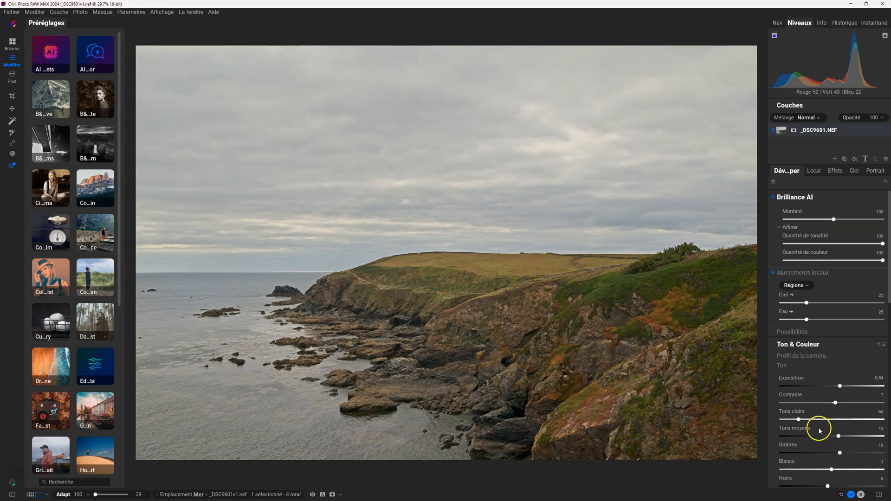
Set the Netteté amount (Montant) to 57 while viewing the cliff at 100%, and fit the photo back to view
{"action": "left_click", "coordinate": [643, 418]}
{"action": "left_click", "coordinate": [637, 373]}
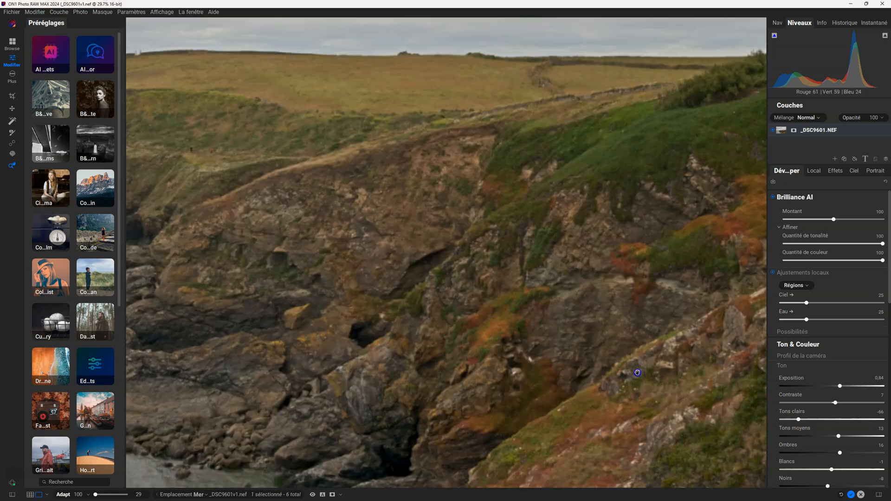
{"action": "scroll", "coordinate": [797, 362], "scroll_direction": "down", "scroll_amount": 10}
{"action": "left_click", "coordinate": [666, 377]}
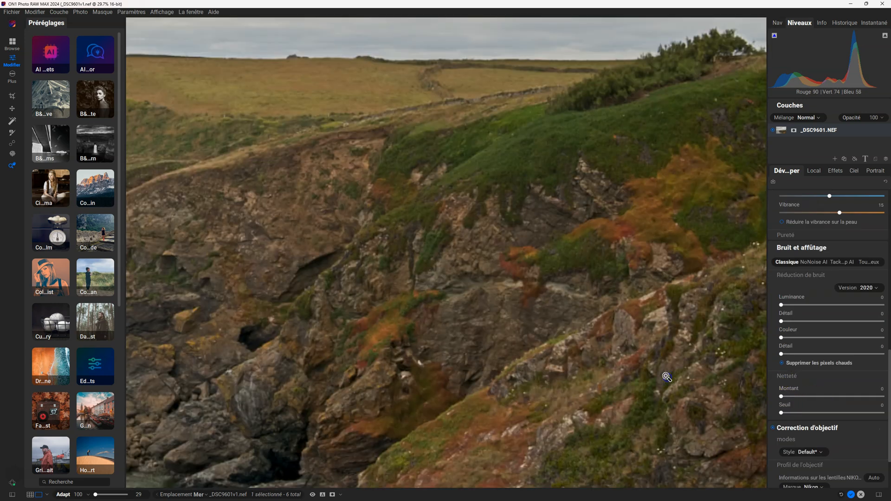
{"action": "left_click_drag", "start_coordinate": [782, 396], "coordinate": [791, 397]}
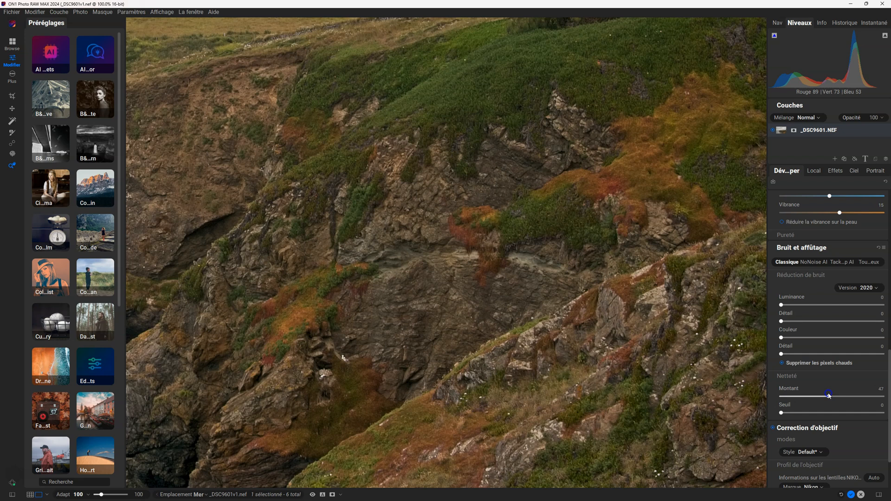
{"action": "left_click", "coordinate": [524, 374]}
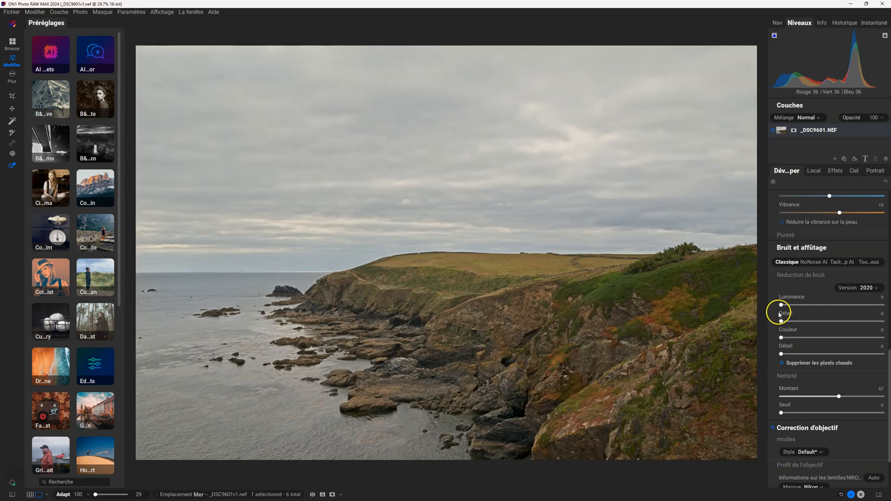
Set Brilliance AI's tone amount to 48, colour amount to 78 and Ciel to 43, and turn off its local adjustments
{"action": "scroll", "coordinate": [831, 320], "scroll_direction": "up", "scroll_amount": 3}
{"action": "scroll", "coordinate": [847, 227], "scroll_direction": "up", "scroll_amount": 6}
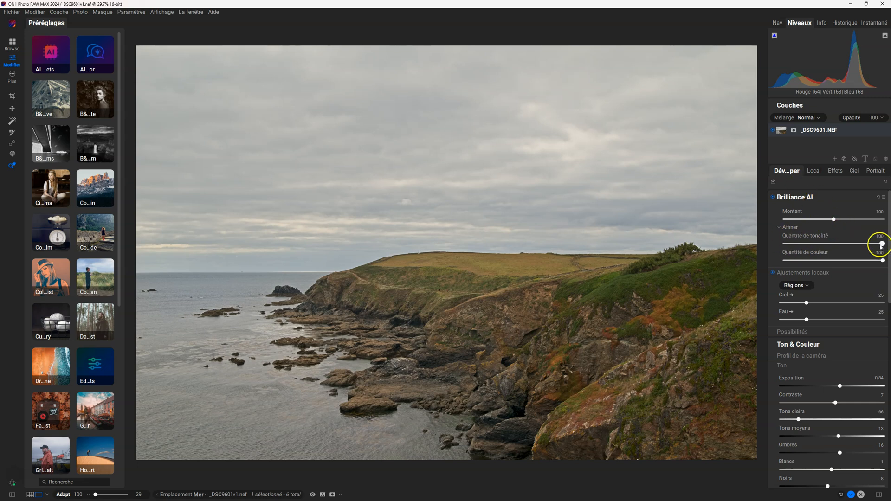
{"action": "mouse_move", "coordinate": [880, 246]}
{"action": "left_mouse_down"}
{"action": "mouse_move", "coordinate": [808, 246]}
{"action": "mouse_move", "coordinate": [842, 245]}
{"action": "mouse_move", "coordinate": [822, 245]}
{"action": "mouse_move", "coordinate": [859, 264]}
{"action": "mouse_move", "coordinate": [884, 262]}
{"action": "left_mouse_up"}
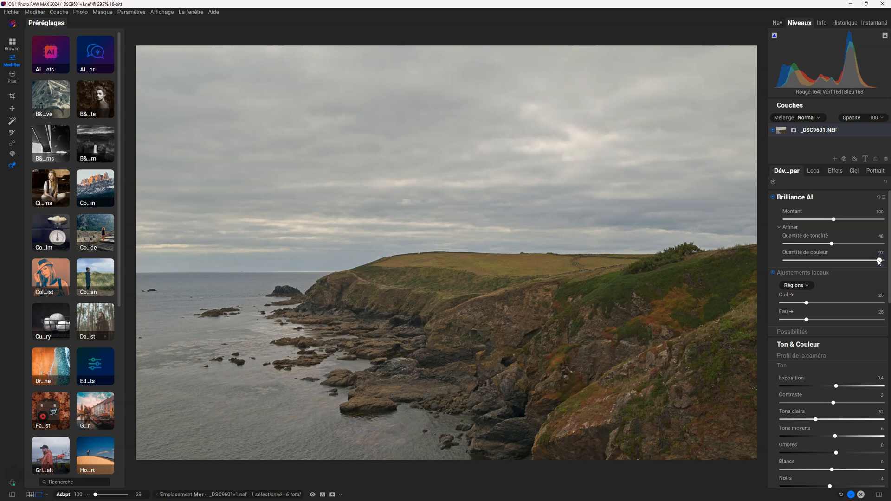
{"action": "left_click_drag", "start_coordinate": [763, 265], "coordinate": [858, 267]}
{"action": "left_click_drag", "start_coordinate": [806, 302], "coordinate": [825, 302]}
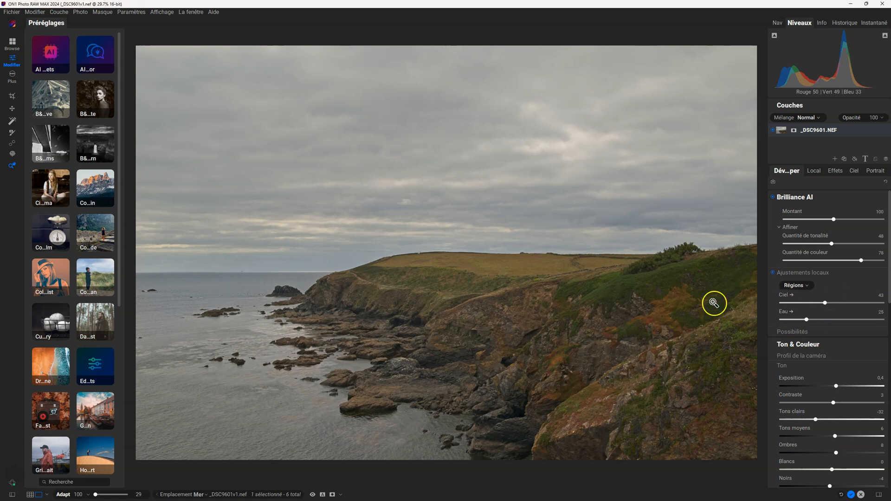
{"action": "left_click", "coordinate": [772, 273]}
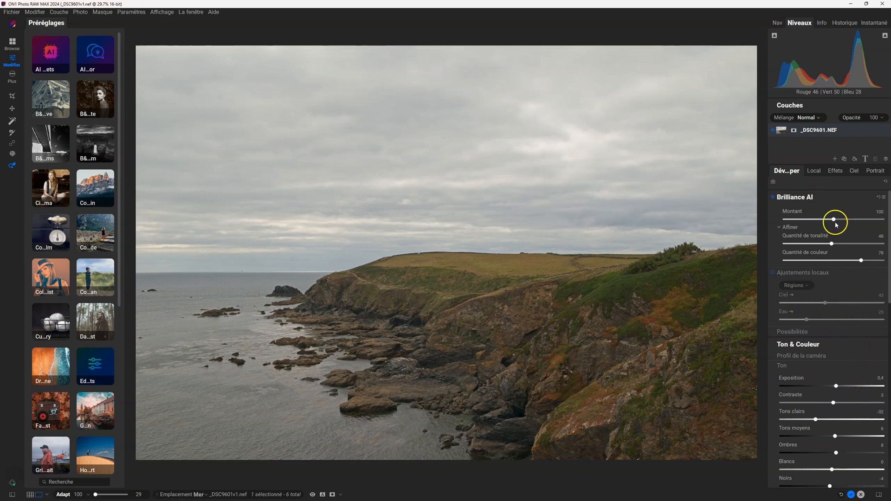
Expand the camera profile settings in Ton & Couleur and review the available profiles, keeping ON1 Standard
{"action": "scroll", "coordinate": [850, 367], "scroll_direction": "down", "scroll_amount": 3}
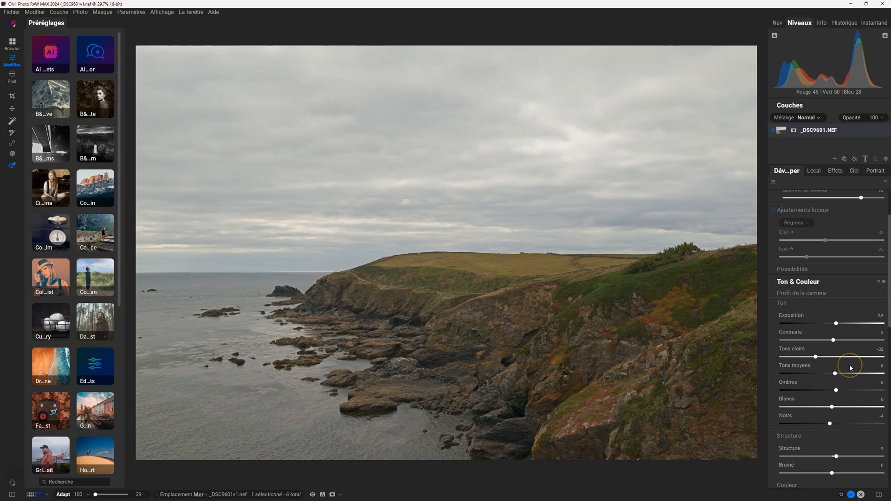
{"action": "left_click", "coordinate": [807, 293]}
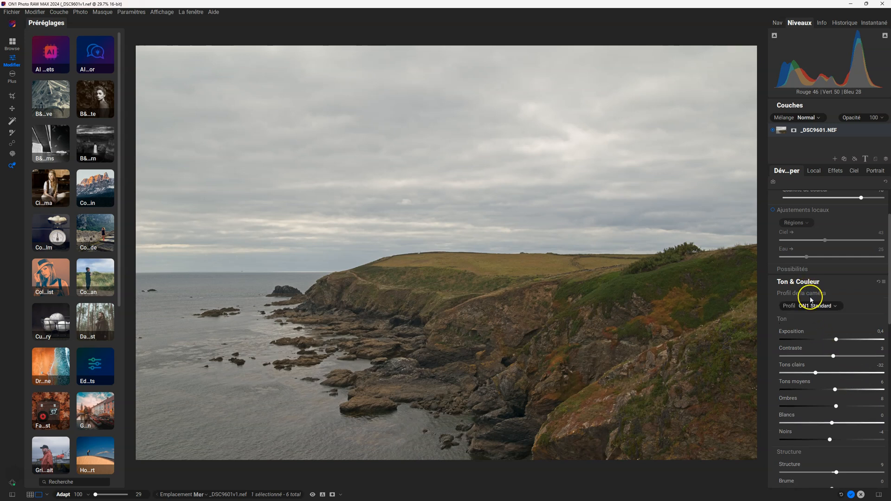
{"action": "left_click", "coordinate": [815, 306]}
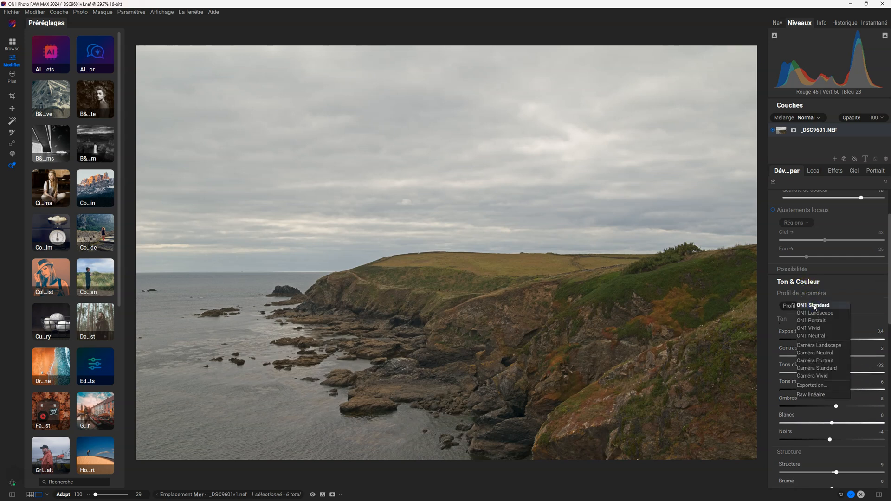
{"action": "left_click", "coordinate": [833, 283]}
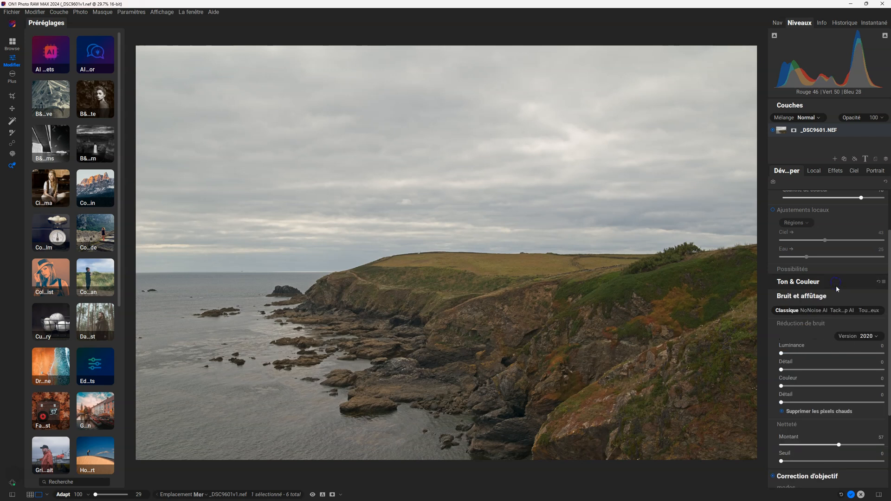
{"action": "left_click", "coordinate": [808, 284]}
Adjust the tone settings: Tons moyens to -27, Ombres to 31, Noirs to -11 and Blancs to 4
{"action": "scroll", "coordinate": [831, 375], "scroll_direction": "down", "scroll_amount": 2}
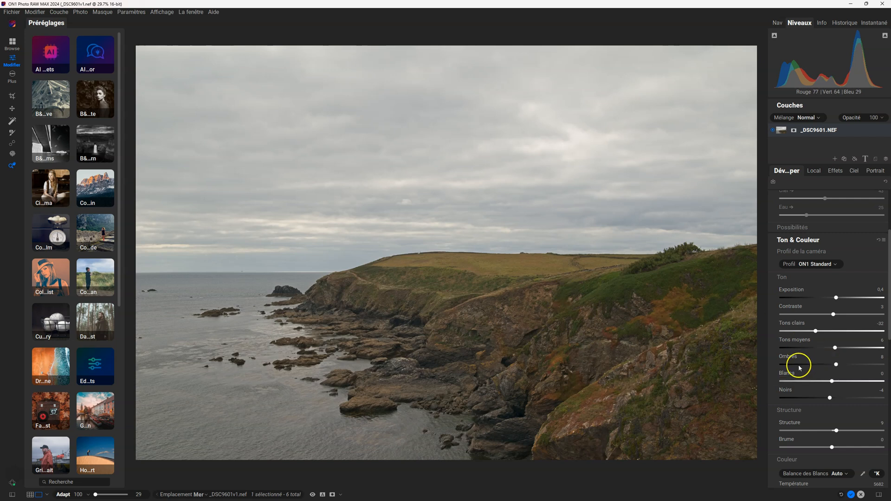
{"action": "left_click_drag", "start_coordinate": [834, 349], "coordinate": [847, 365]}
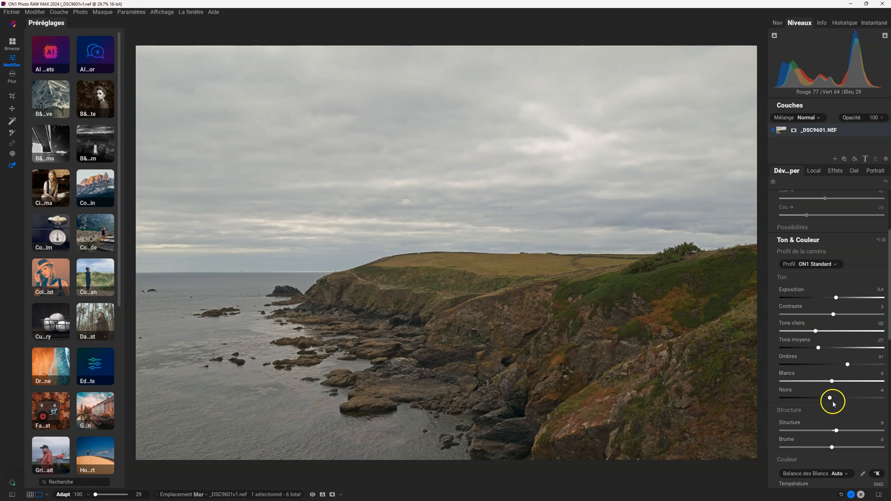
{"action": "left_click_drag", "start_coordinate": [830, 397], "coordinate": [827, 397]}
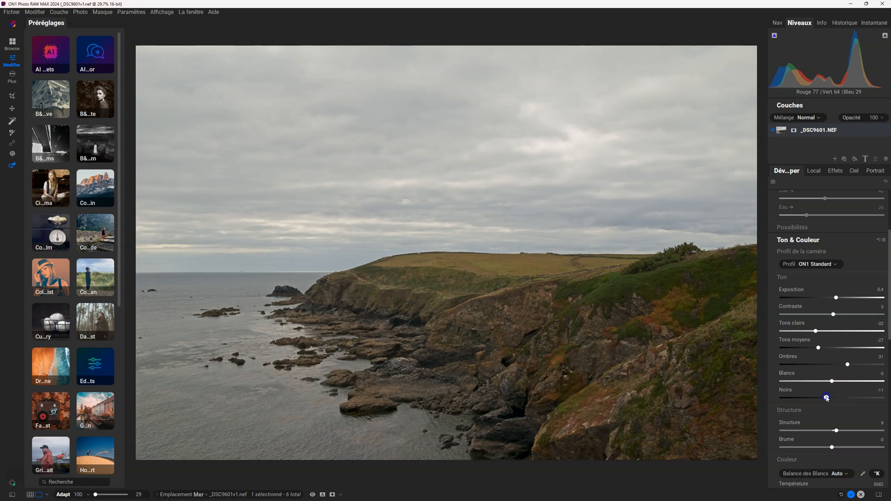
{"action": "left_click_drag", "start_coordinate": [830, 381], "coordinate": [834, 382]}
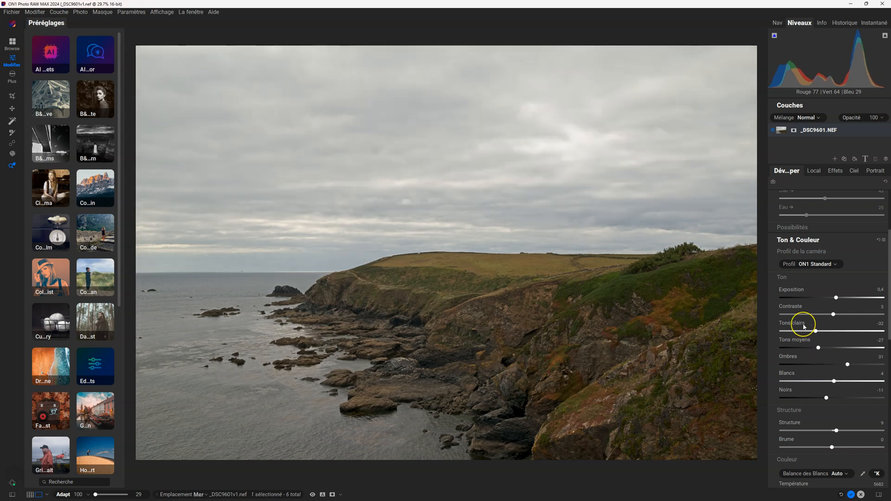
Enable the Brilliance AI - Ciel local adjustment, toggling it to compare the sky and leaving it on
{"action": "scroll", "coordinate": [804, 326], "scroll_direction": "up", "scroll_amount": 3}
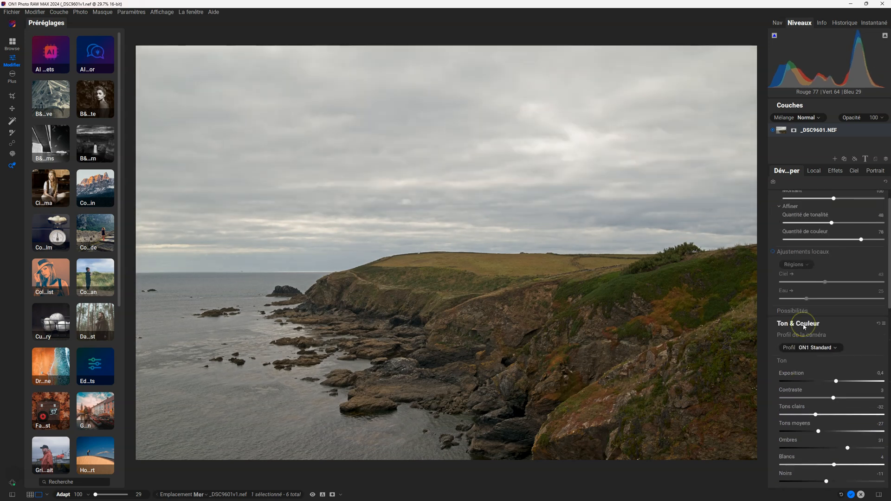
{"action": "left_click", "coordinate": [815, 173]}
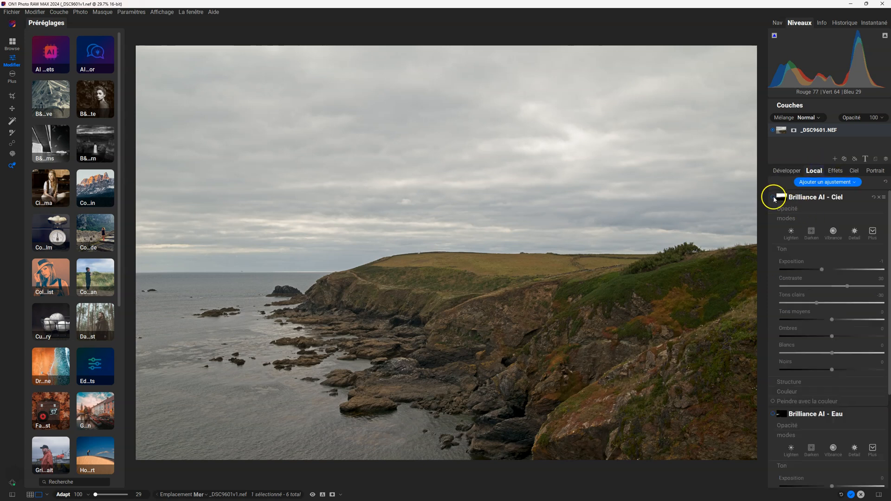
{"action": "left_click", "coordinate": [773, 197]}
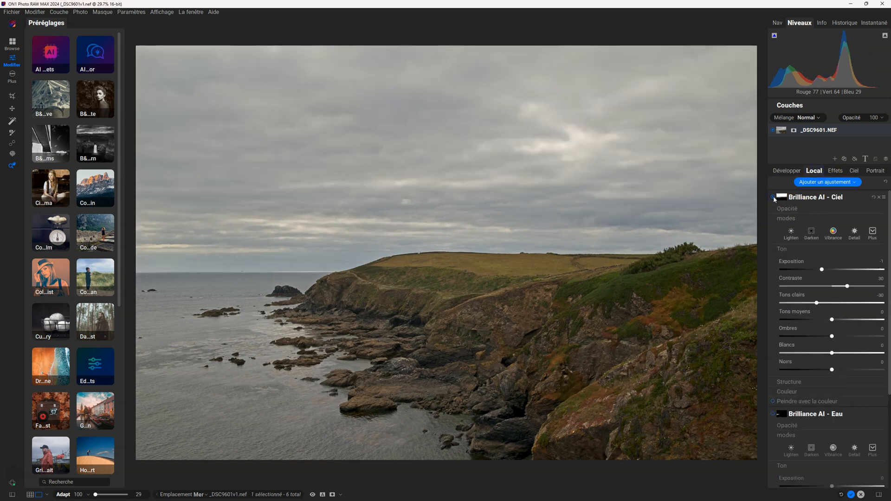
{"action": "left_click", "coordinate": [773, 197]}
{"action": "left_click", "coordinate": [773, 197]}
{"action": "left_click", "coordinate": [773, 197]}
{"action": "left_click", "coordinate": [773, 196]}
{"action": "left_click", "coordinate": [773, 197]}
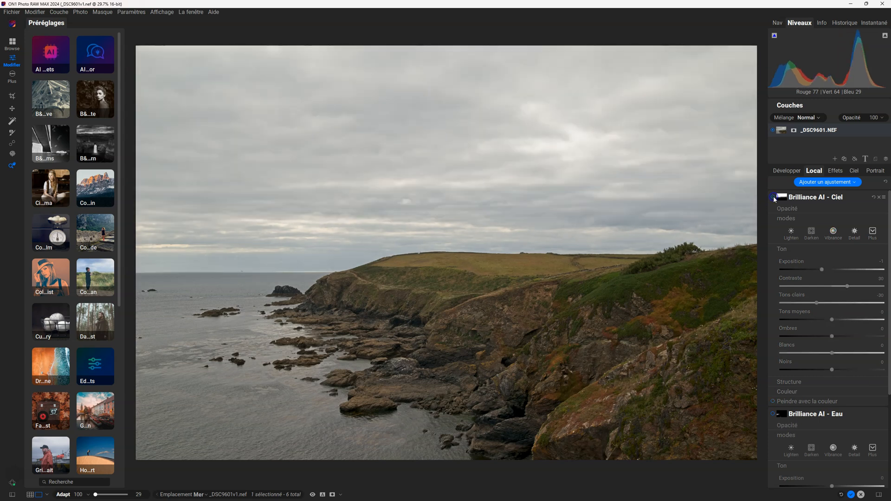
{"action": "left_click", "coordinate": [773, 197]}
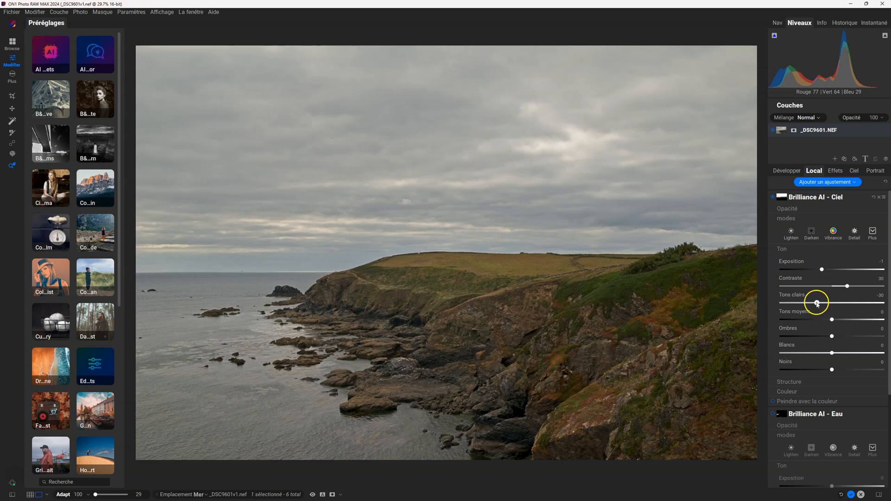
In the Brilliance AI - Ciel adjustment, set Tons clairs to -51, Tons moyens to -19 and Ombres to -9
{"action": "left_click_drag", "start_coordinate": [833, 304], "coordinate": [839, 304]}
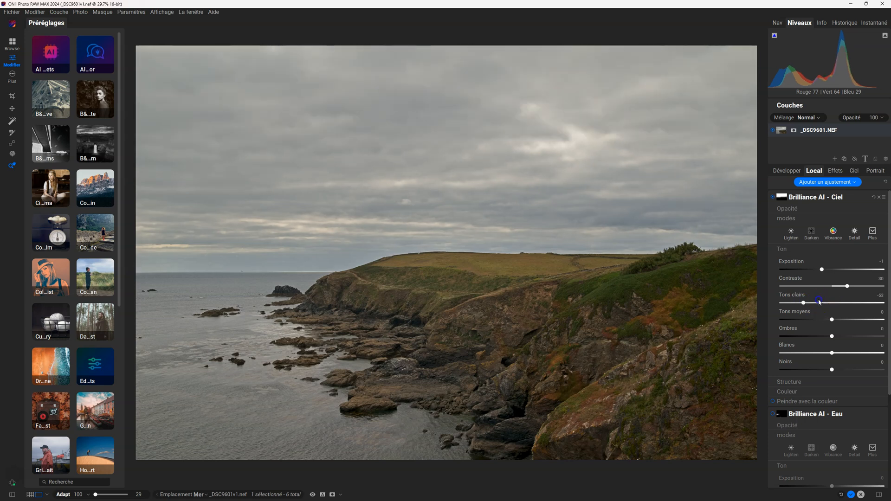
{"action": "left_click", "coordinate": [832, 319]}
{"action": "left_click_drag", "start_coordinate": [822, 320], "coordinate": [827, 336]}
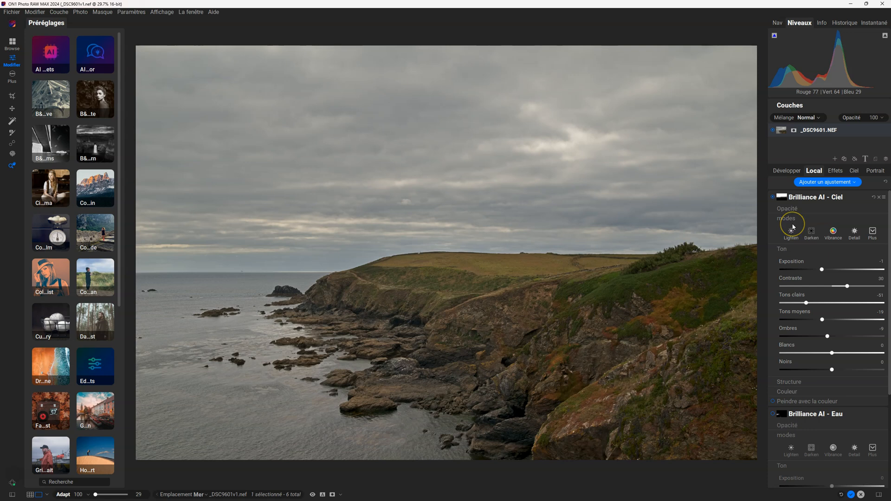
Add a Vignette filter, place its centre on the rocky headland and set Luminosité to -61
{"action": "left_click", "coordinate": [835, 170]}
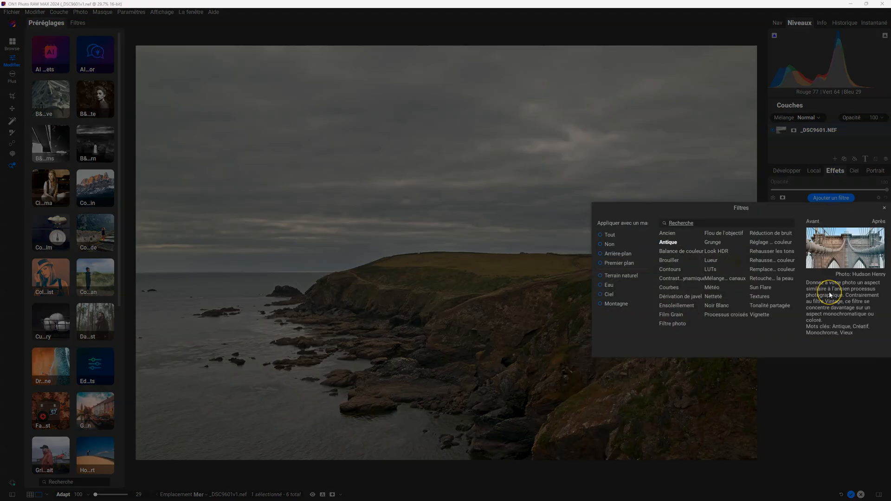
{"action": "left_click", "coordinate": [764, 314]}
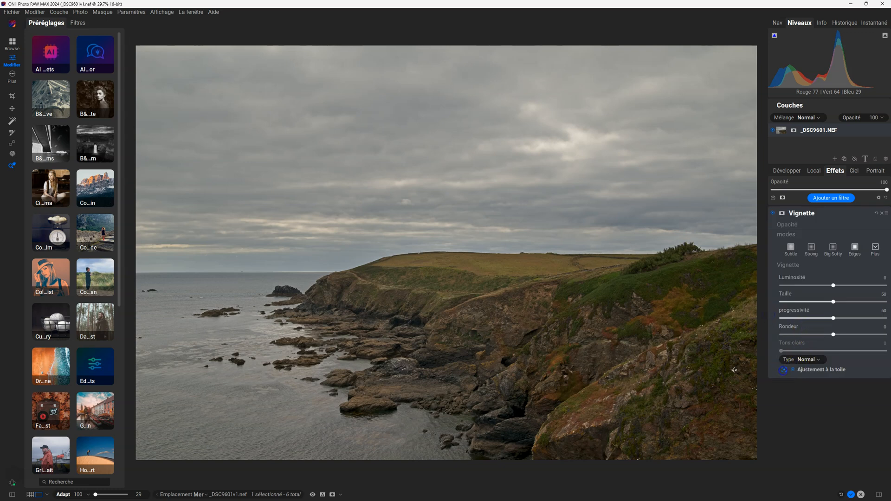
{"action": "left_click", "coordinate": [391, 290]}
{"action": "left_click_drag", "start_coordinate": [832, 285], "coordinate": [802, 288]}
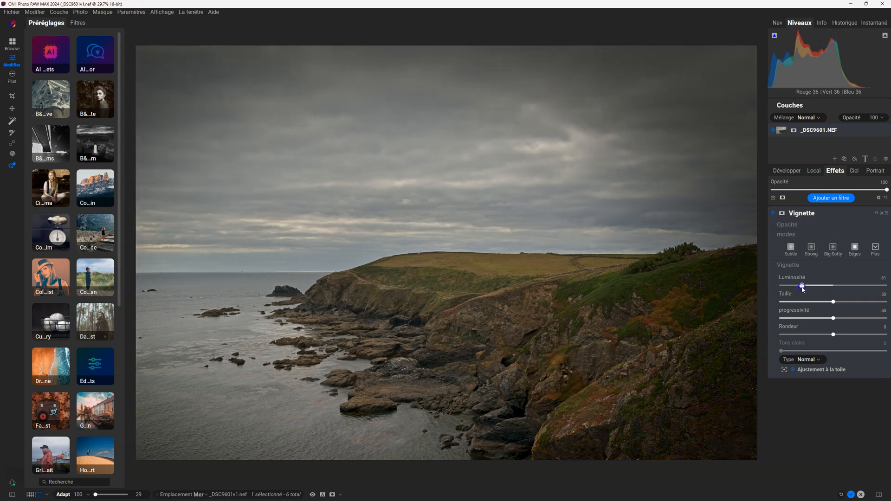
Set the vignette's type to Priorité, Taille 27, progressivité 84, Rondeur -8, Tons clairs 17 and Luminosité -56
{"action": "left_click", "coordinate": [806, 359]}
{"action": "left_click", "coordinate": [807, 381]}
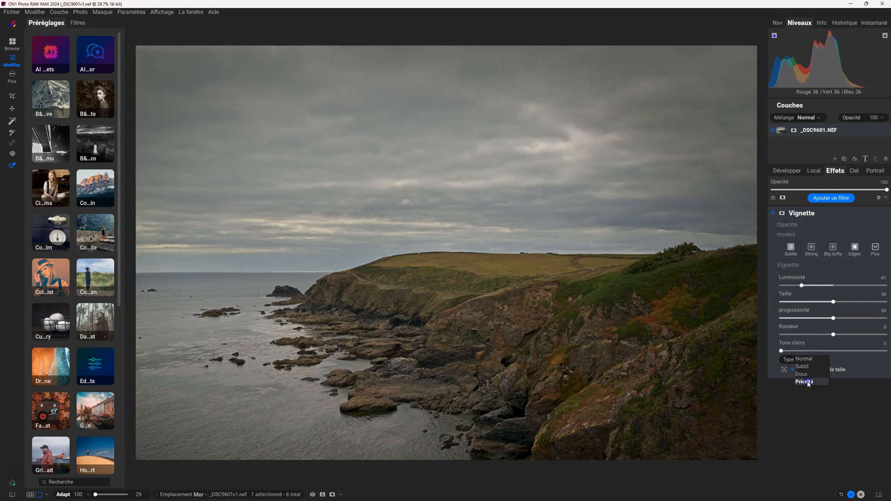
{"action": "left_click_drag", "start_coordinate": [833, 302], "coordinate": [829, 334]}
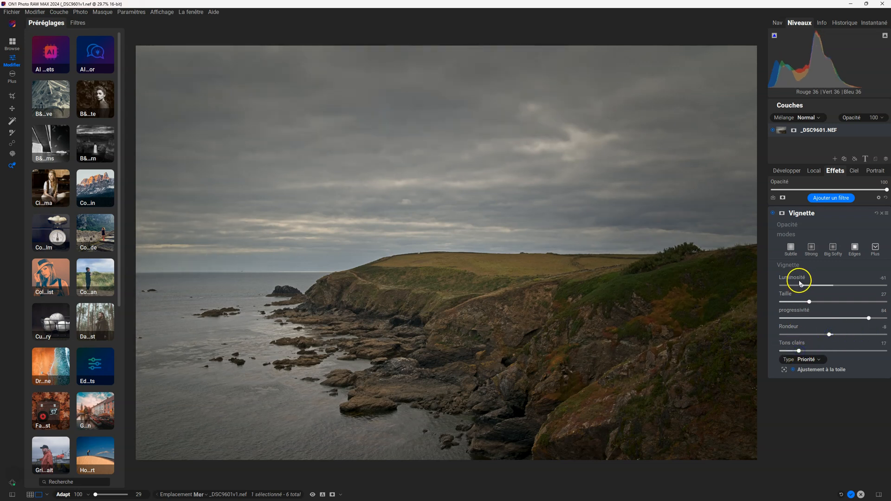
{"action": "mouse_move", "coordinate": [801, 286]}
{"action": "left_mouse_down"}
{"action": "mouse_move", "coordinate": [845, 286]}
{"action": "mouse_move", "coordinate": [773, 282]}
{"action": "mouse_move", "coordinate": [805, 284]}
{"action": "left_mouse_up"}
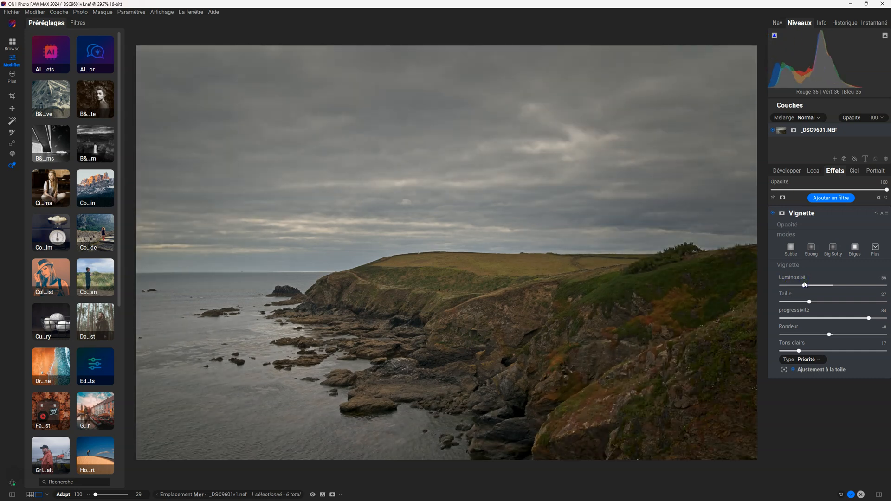
Reposition the vignette's centre on the brown cliffs between the rocky shore and the green slope
{"action": "left_click", "coordinate": [609, 352]}
{"action": "left_click", "coordinate": [783, 370]}
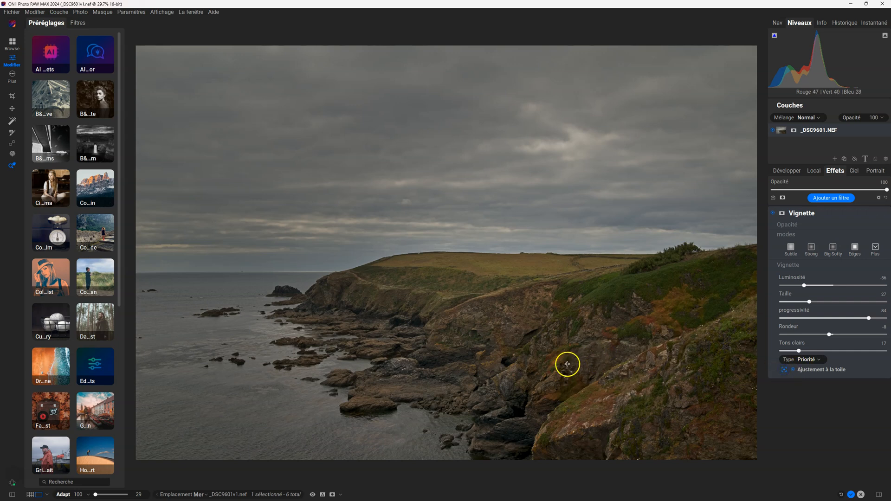
{"action": "left_click", "coordinate": [532, 339]}
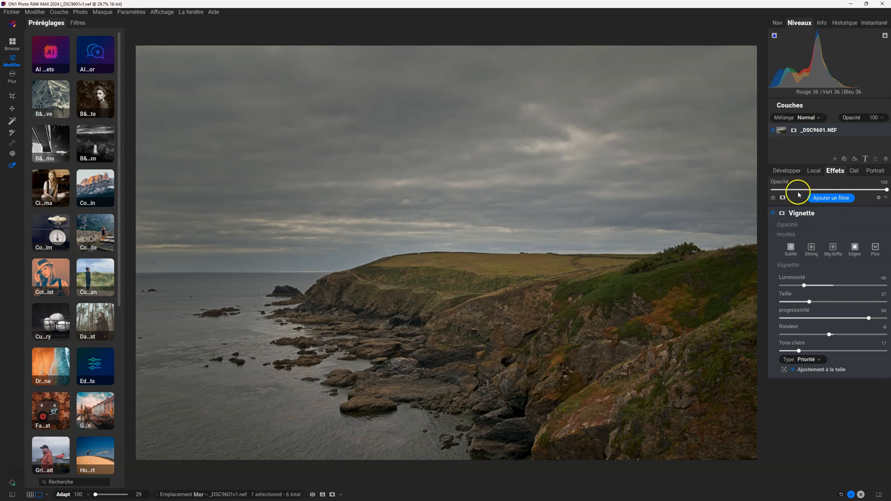
Enter crop mode and compare the Grid, Diagonal, Triangles, Golden Ratio, Golden Spiral and None overlays, returning to Rule of Thirds
{"action": "left_click", "coordinate": [11, 96]}
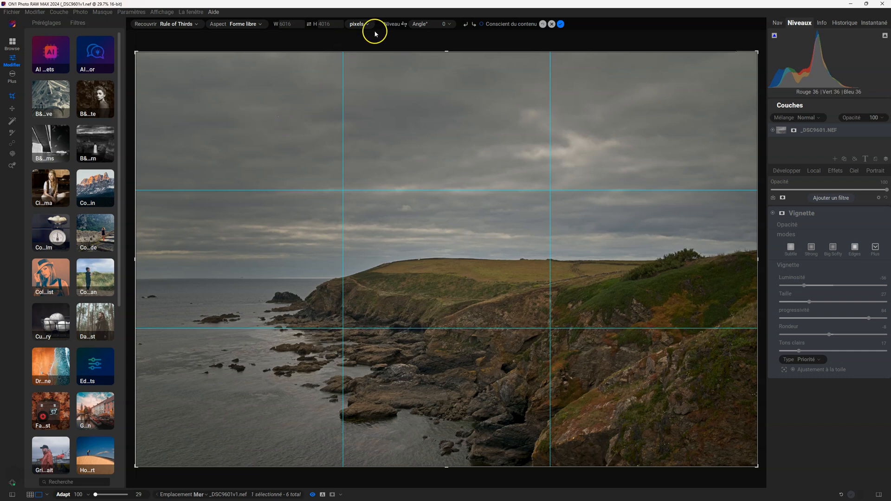
{"action": "left_click", "coordinate": [189, 27]}
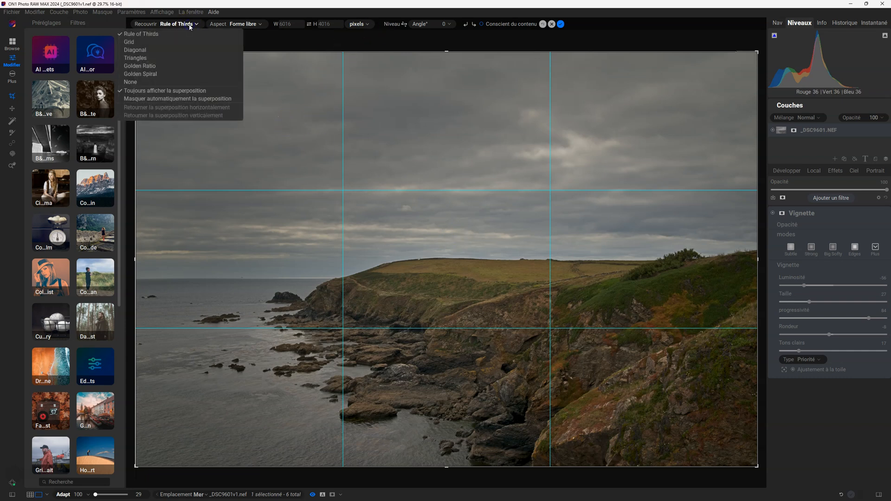
{"action": "left_click", "coordinate": [139, 42]}
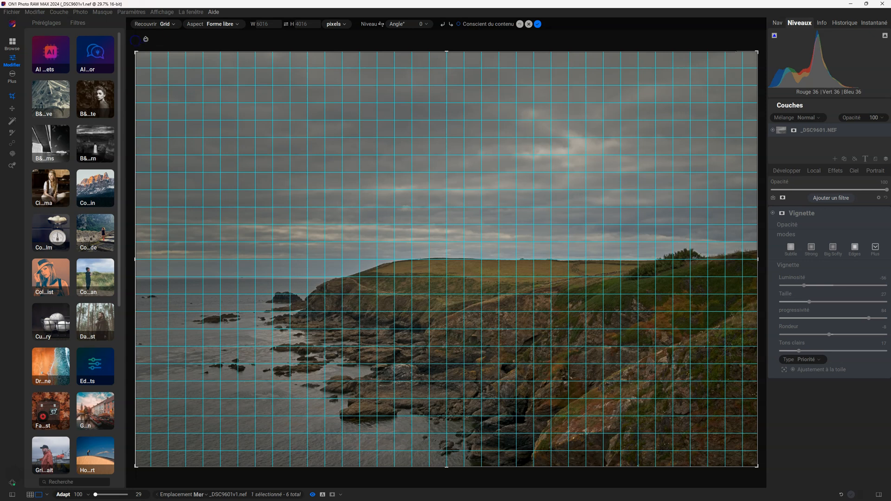
{"action": "left_click", "coordinate": [174, 25]}
{"action": "left_click", "coordinate": [167, 40]}
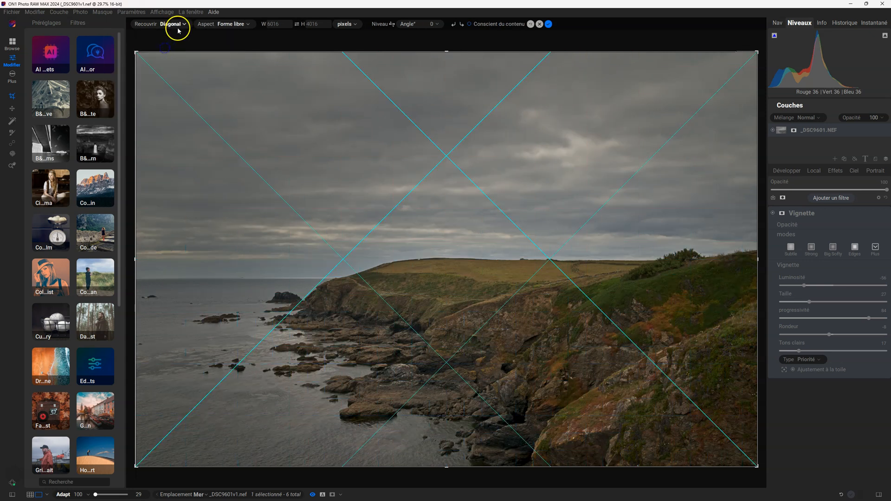
{"action": "left_click", "coordinate": [180, 25]}
{"action": "left_click", "coordinate": [140, 57]}
{"action": "left_click", "coordinate": [176, 26]}
{"action": "left_click", "coordinate": [150, 65]}
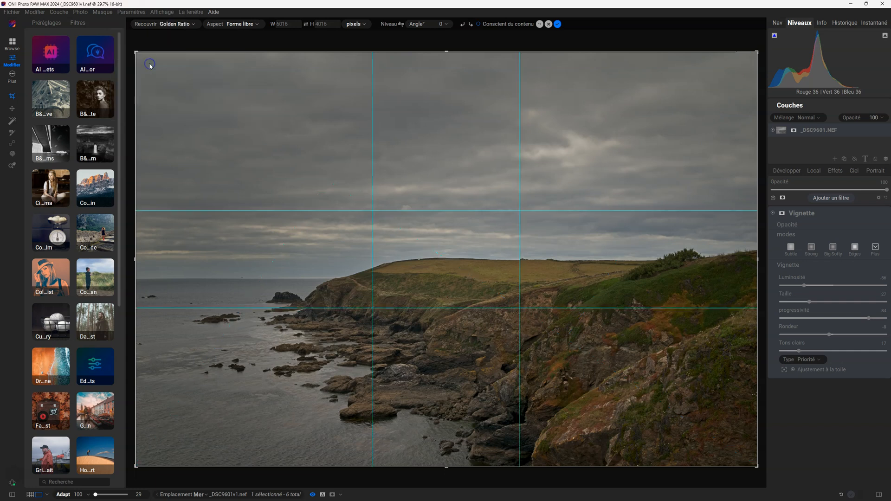
{"action": "left_click", "coordinate": [175, 26]}
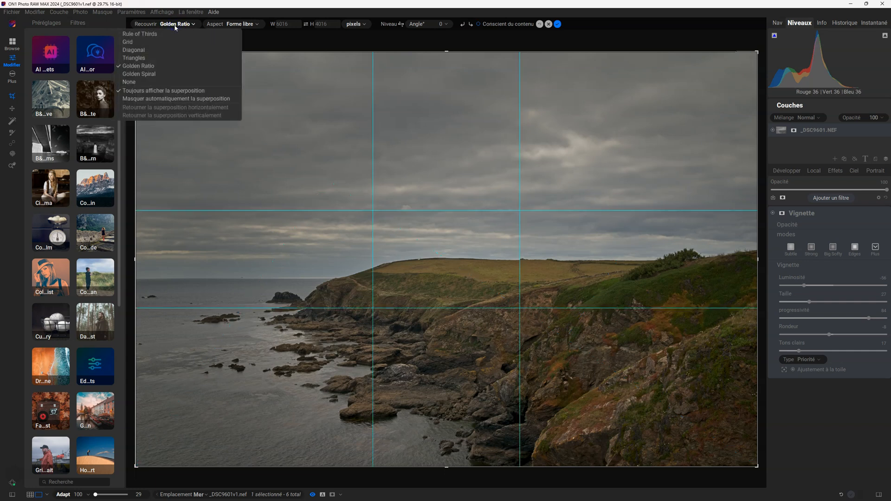
{"action": "left_click", "coordinate": [143, 74]}
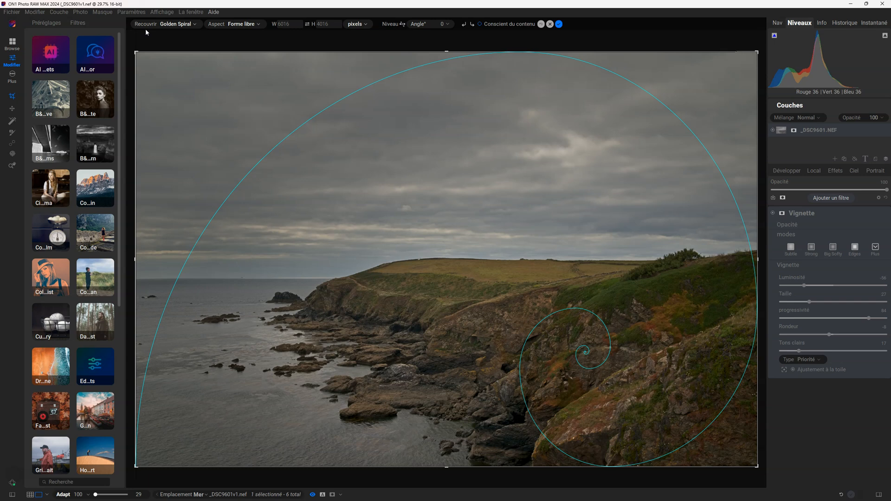
{"action": "left_click", "coordinate": [185, 26]}
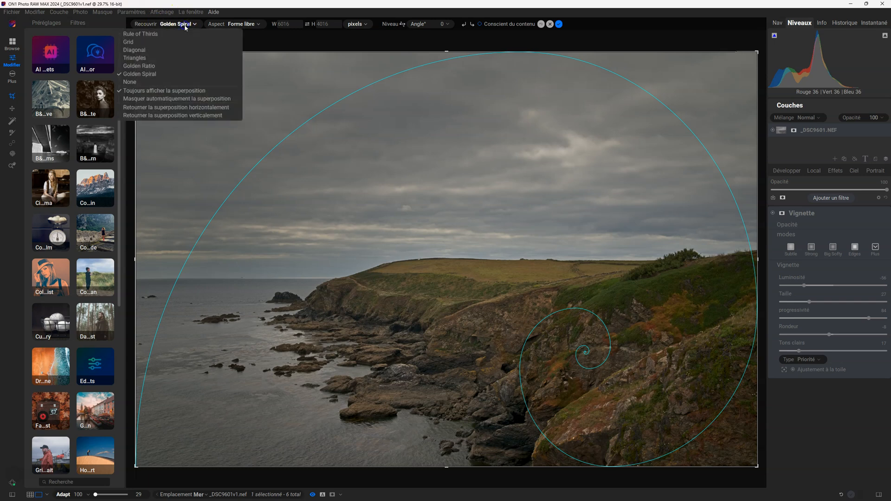
{"action": "left_click", "coordinate": [142, 82]}
{"action": "left_click", "coordinate": [224, 26]}
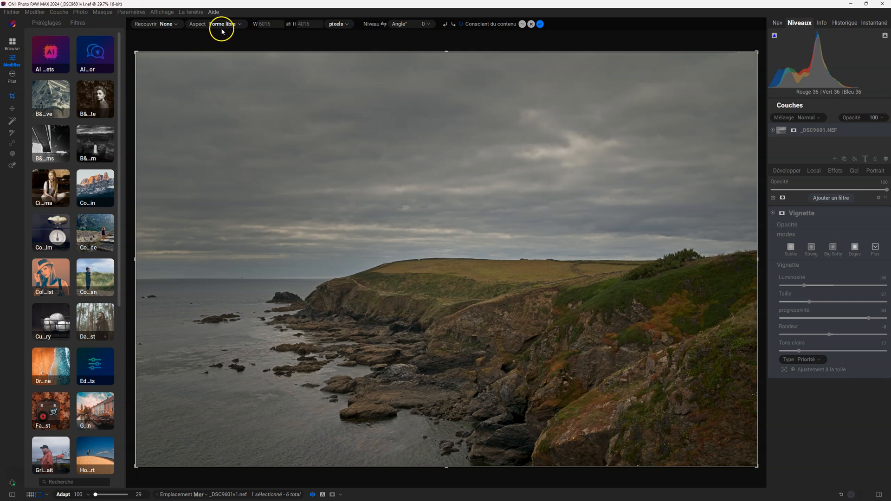
{"action": "left_click", "coordinate": [168, 25]}
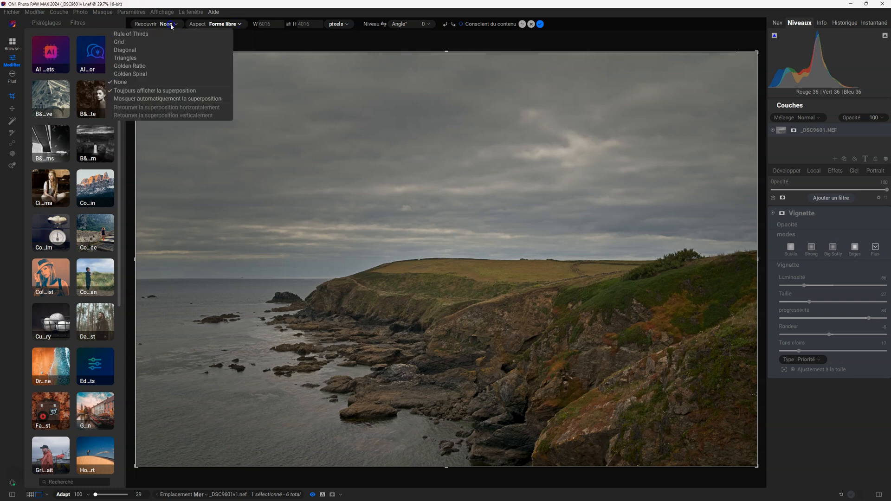
{"action": "left_click", "coordinate": [143, 33]}
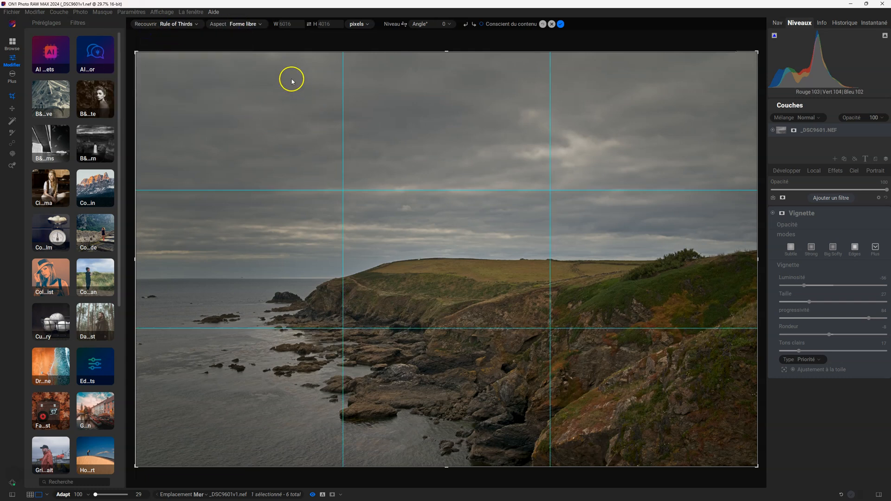
Crop the photo to a 16x9 aspect, trimming the upper sky and keeping the full lower shoreline
{"action": "left_click", "coordinate": [259, 24]}
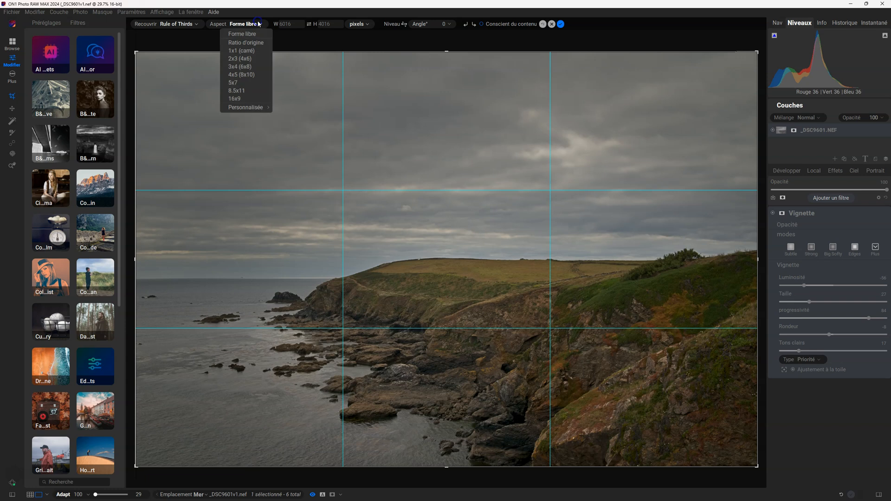
{"action": "left_click", "coordinate": [244, 98]}
{"action": "left_click_drag", "start_coordinate": [354, 262], "coordinate": [356, 144]}
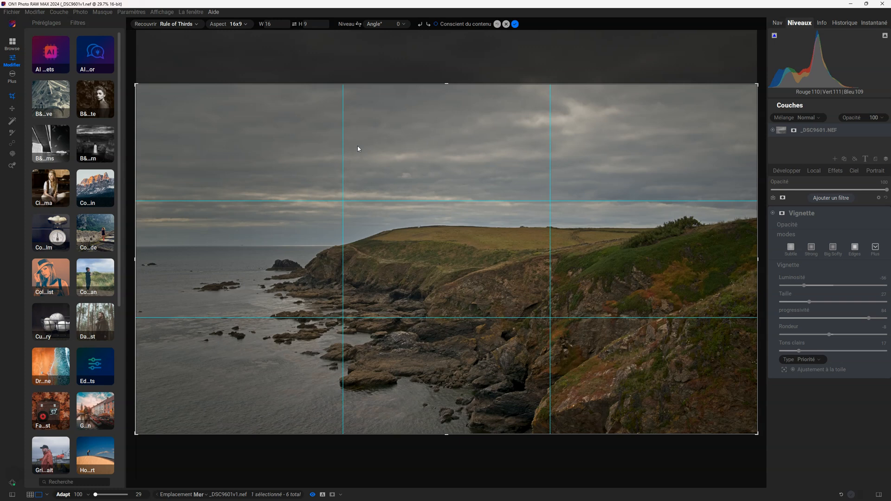
{"action": "key", "text": "Return"}
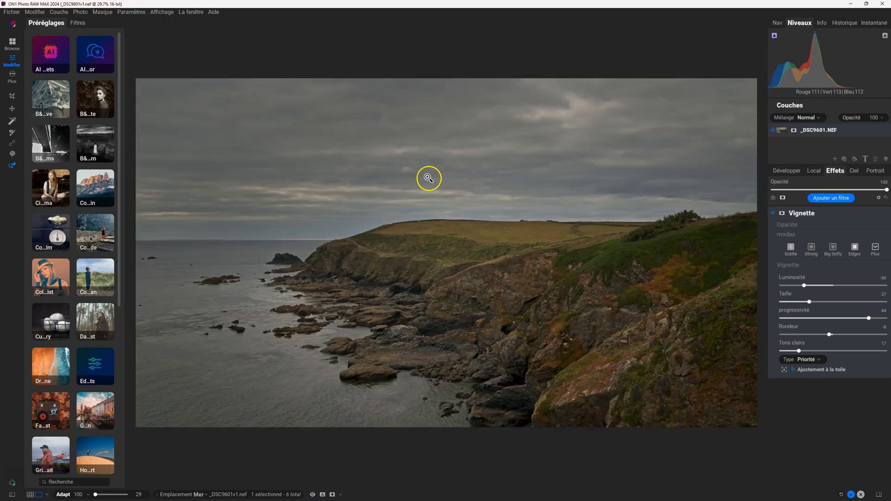
Export the photo to the desktop with the JPG ADOBE RGB preset at quality 100 and view the exported JPEG full screen
{"action": "left_click", "coordinate": [11, 80]}
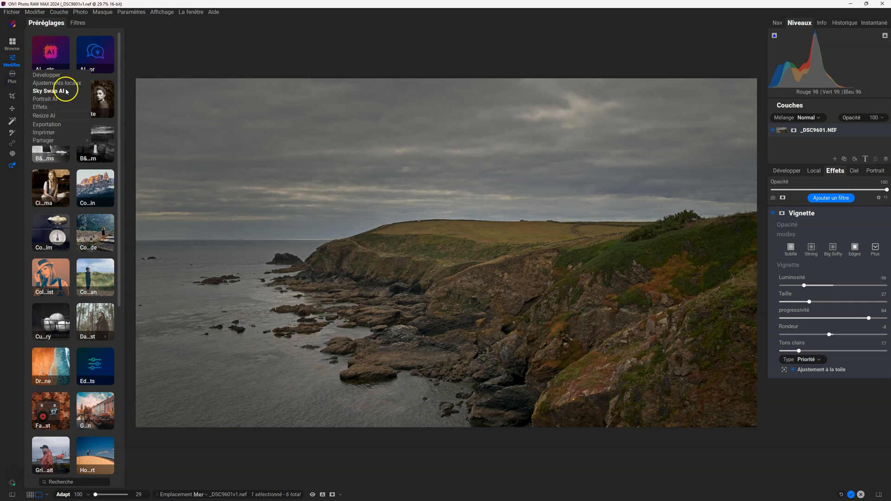
{"action": "left_click", "coordinate": [52, 122]}
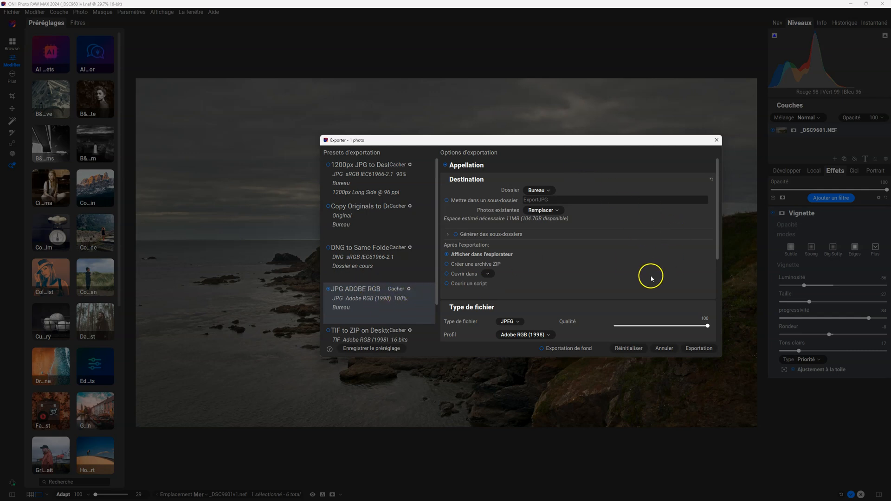
{"action": "left_click", "coordinate": [699, 347]}
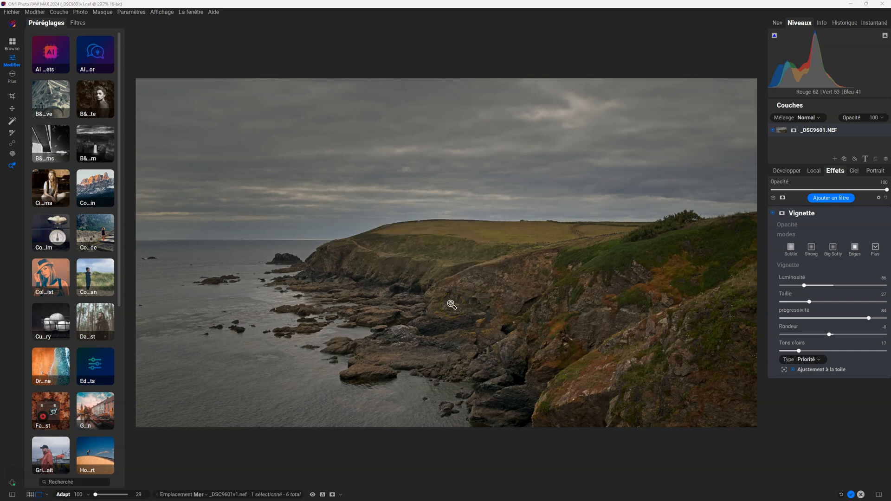
{"action": "double_click", "coordinate": [399, 185]}
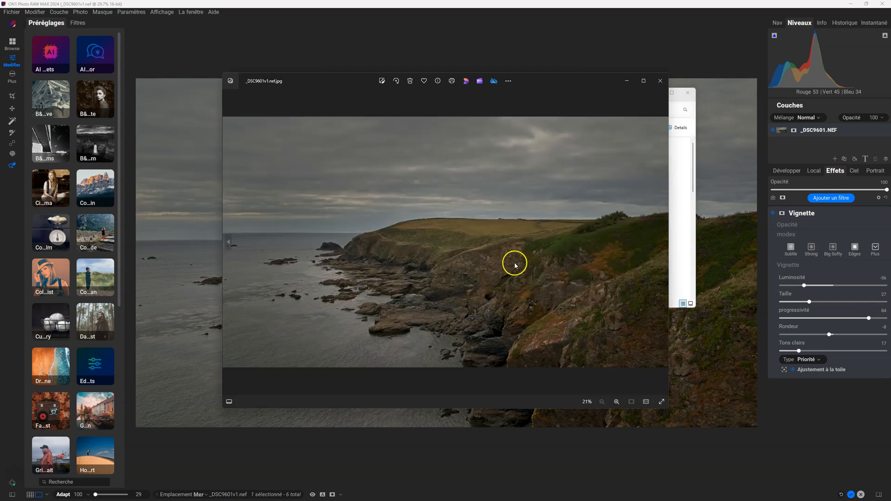
{"action": "left_click", "coordinate": [662, 401]}
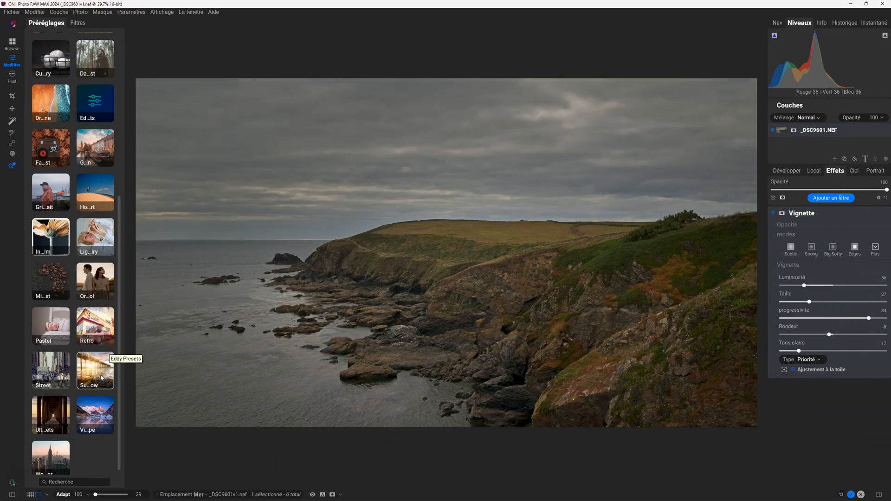
Look through the Vivid Landscape presets and return to the preset categories
{"action": "scroll", "coordinate": [96, 368], "scroll_direction": "down", "scroll_amount": 1}
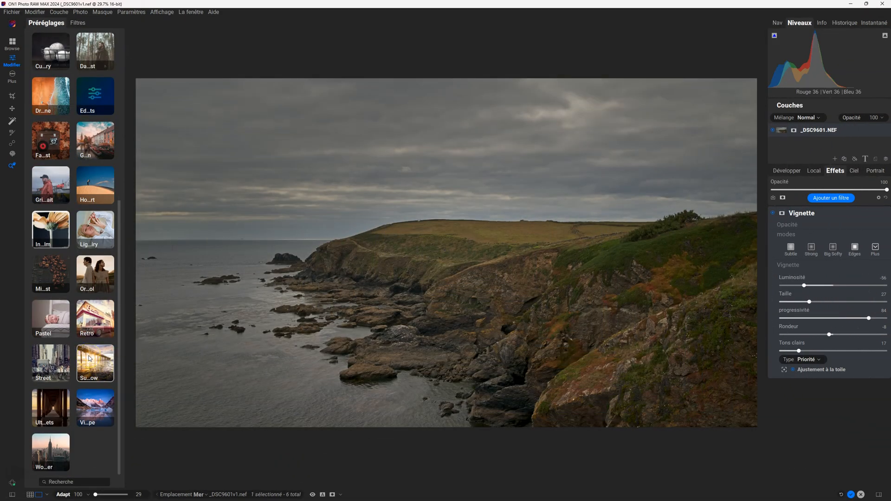
{"action": "left_click", "coordinate": [93, 407]}
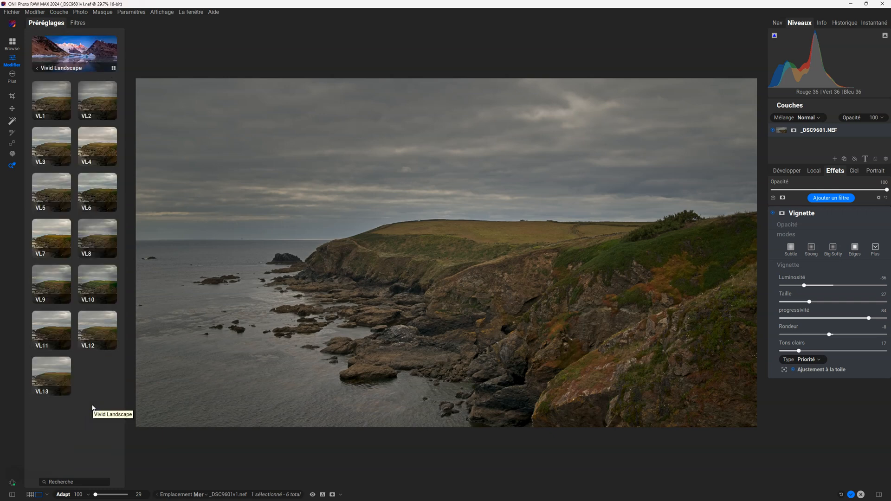
{"action": "left_click", "coordinate": [38, 70]}
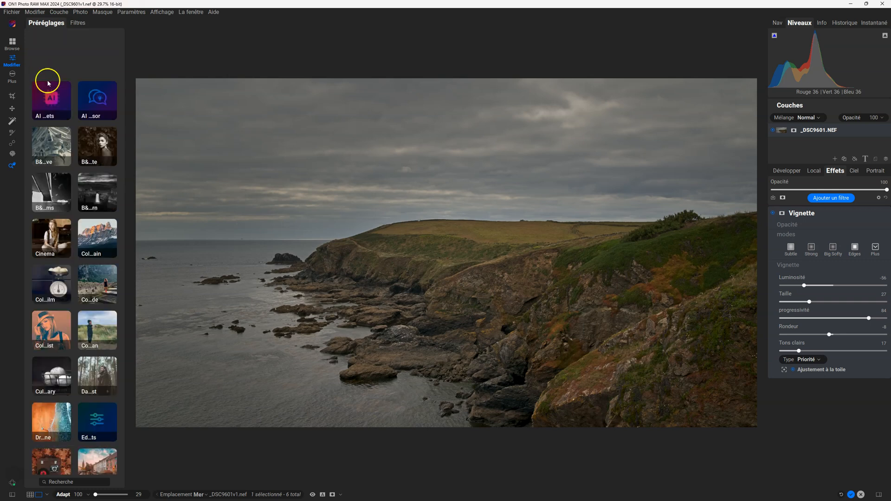
Try the CM2 and CM4 presets from the Cold Mountain category on the photo
{"action": "left_click", "coordinate": [88, 186]}
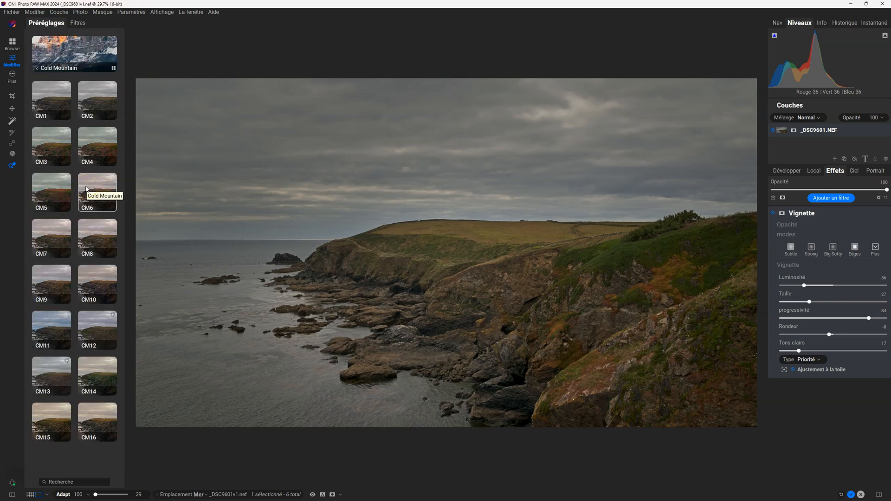
{"action": "left_click", "coordinate": [88, 110]}
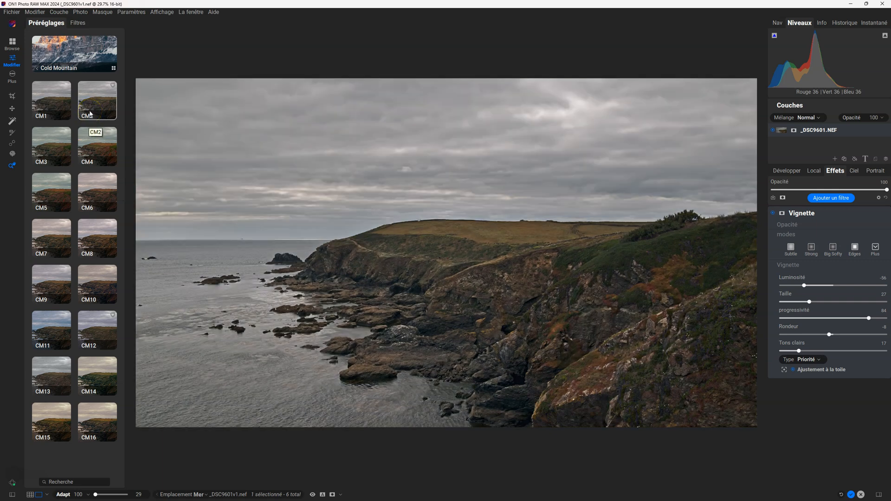
{"action": "left_click", "coordinate": [93, 145]}
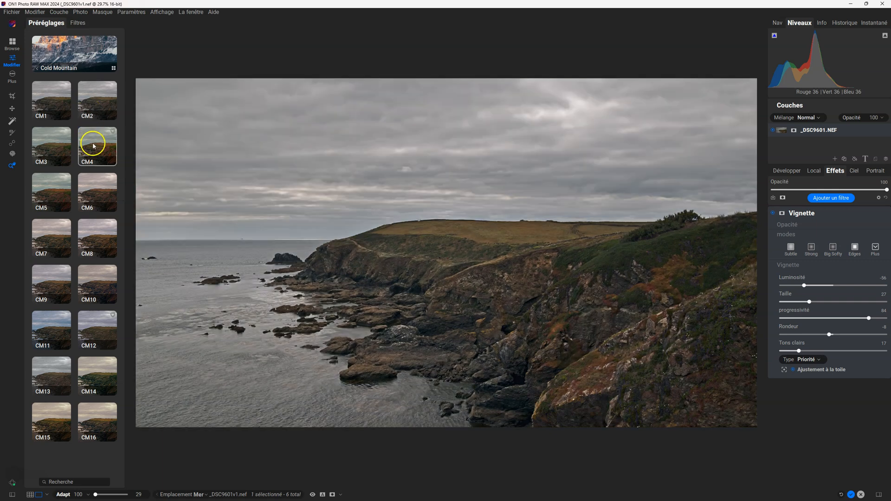
Apply the CM6 preset from the Cold Mountain category to the photo and reduce its opacity to 44
{"action": "left_click", "coordinate": [95, 186]}
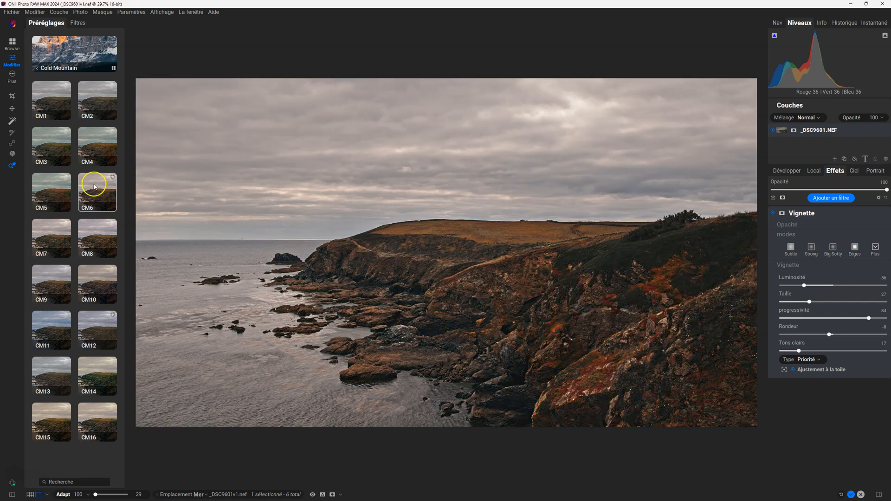
{"action": "left_click", "coordinate": [94, 185]}
{"action": "left_click_drag", "start_coordinate": [115, 195], "coordinate": [97, 198]}
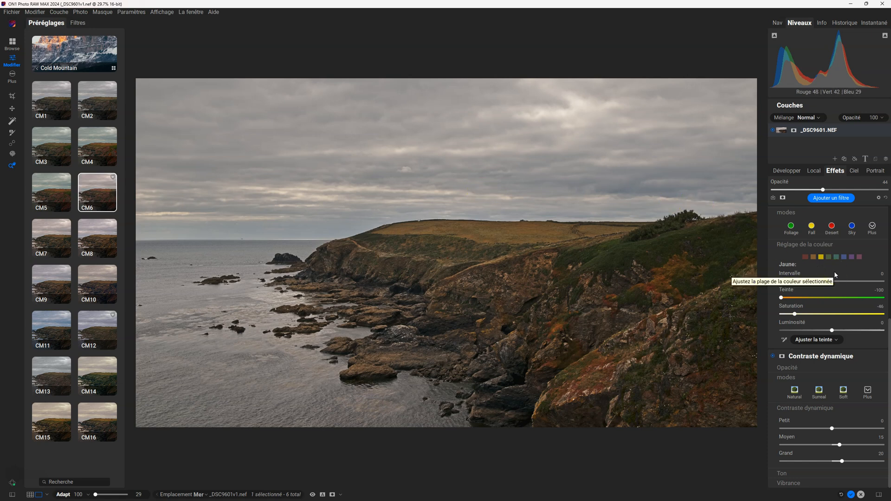
Examine the preset's Courbes, Réglage de la couleur and Contraste dynamique filters, the Develop settings and the cliff detail up close
{"action": "scroll", "coordinate": [840, 360], "scroll_direction": "up", "scroll_amount": 5}
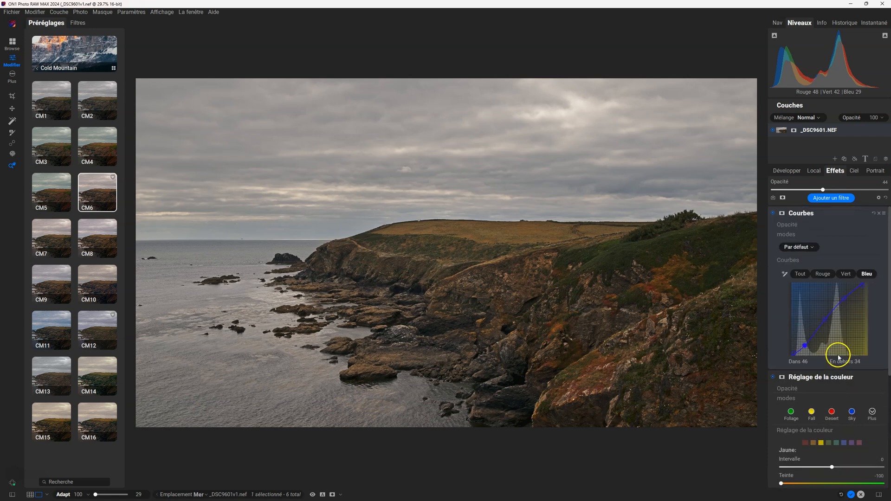
{"action": "scroll", "coordinate": [834, 352], "scroll_direction": "down", "scroll_amount": 5}
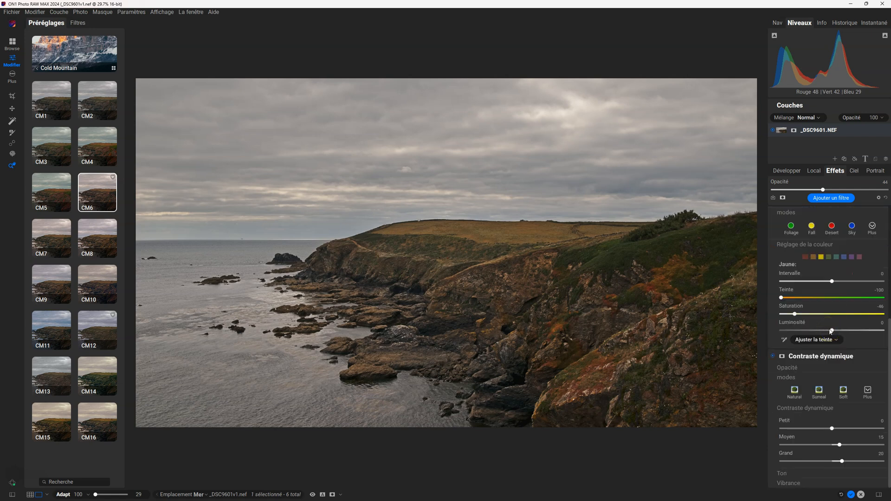
{"action": "left_click", "coordinate": [786, 172]}
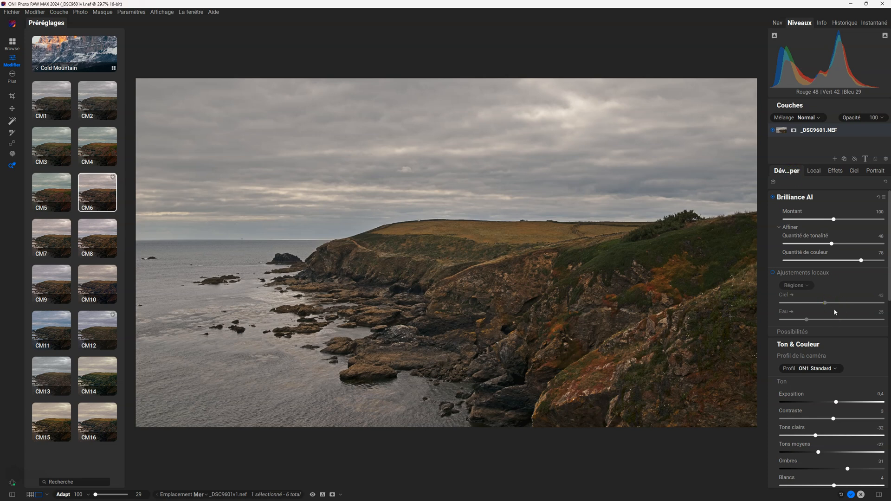
{"action": "left_click", "coordinate": [811, 171]}
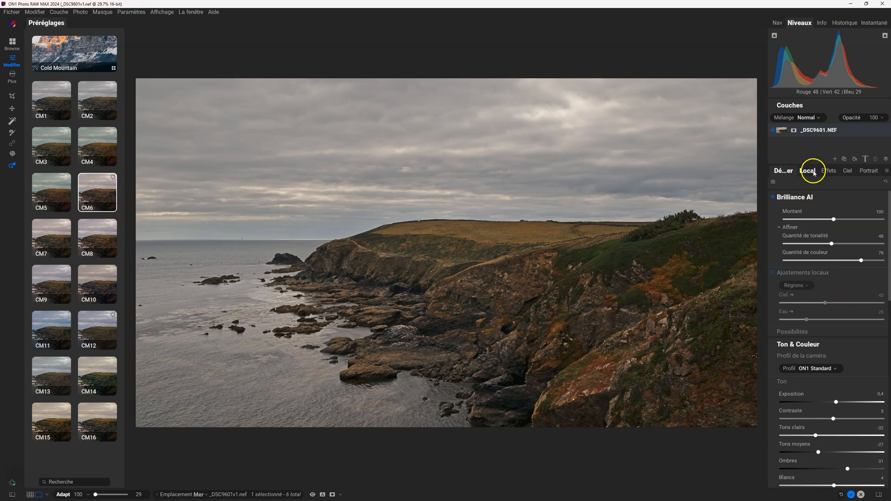
{"action": "left_click", "coordinate": [829, 172]}
{"action": "left_click", "coordinate": [809, 401]}
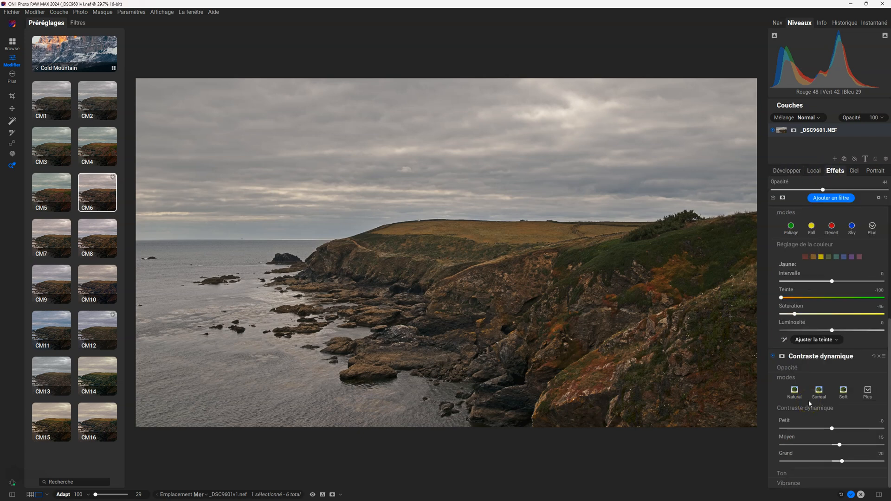
{"action": "left_click", "coordinate": [810, 388]}
{"action": "left_click", "coordinate": [789, 171]}
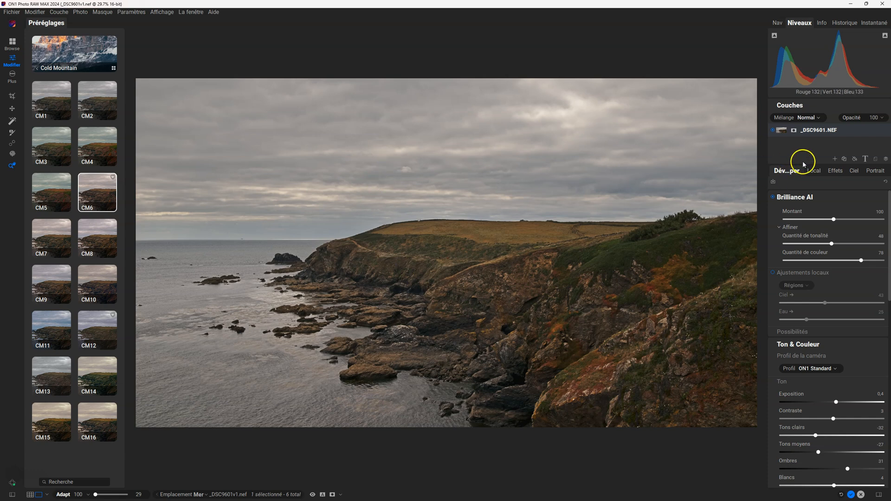
{"action": "left_click", "coordinate": [567, 278]}
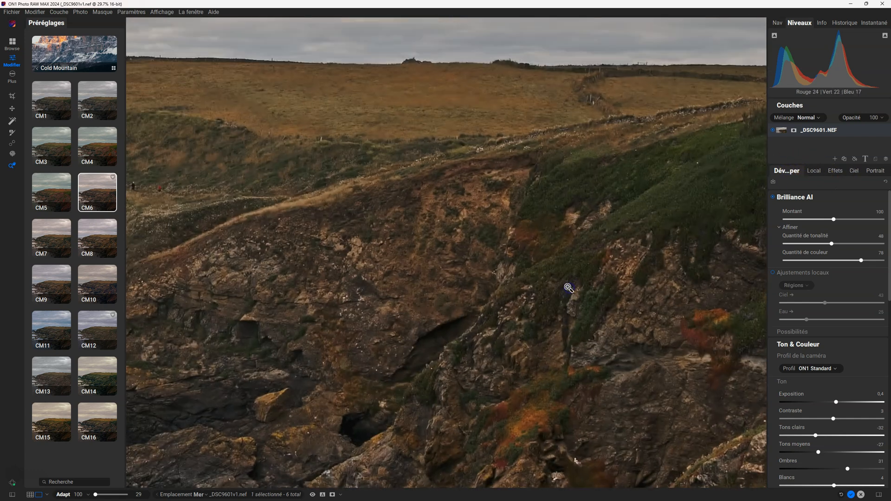
{"action": "left_click", "coordinate": [565, 314]}
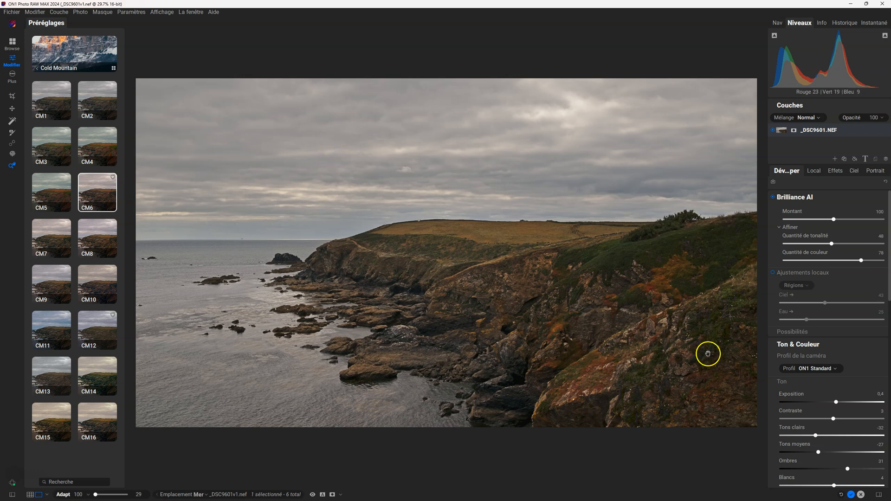
Export the photo to the desktop with the JPG ADOBE RGB preset at quality 100 and check the exported JPEG full screen
{"action": "left_click", "coordinate": [12, 12]}
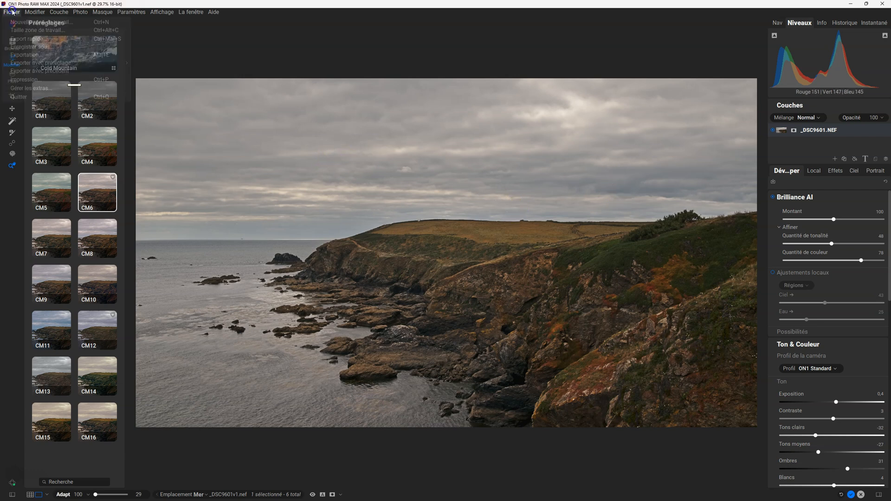
{"action": "left_click", "coordinate": [30, 55]}
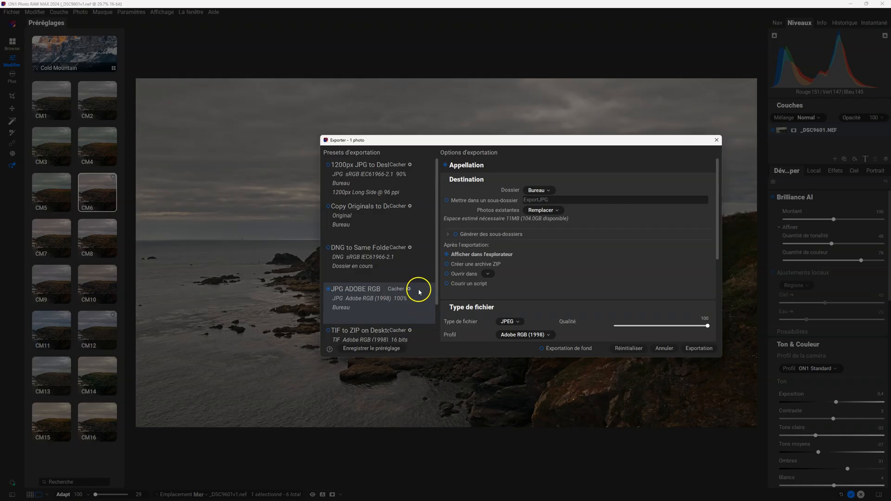
{"action": "left_click", "coordinate": [699, 348]}
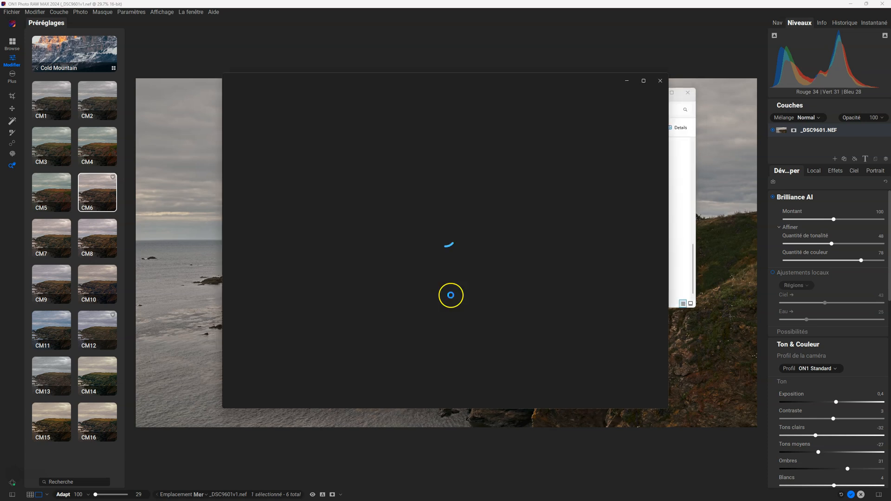
{"action": "left_click", "coordinate": [661, 402]}
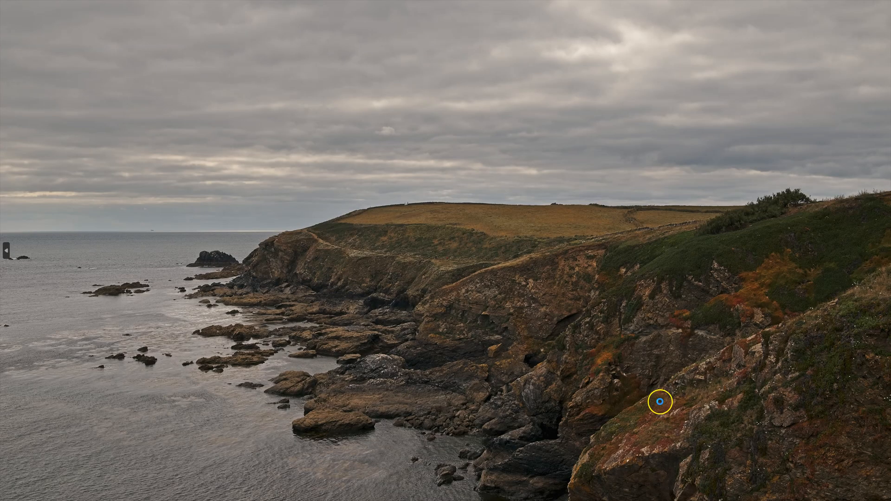
{"action": "key", "text": "Escape"}
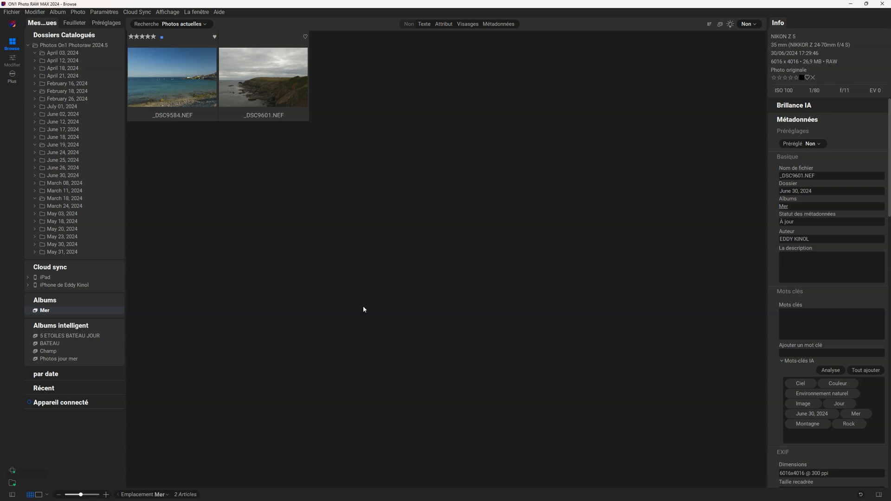
Look at the Feuilleter favourites, return to the cataloged folders, and view the Organisation intelligente search modes without running a search
{"action": "left_click", "coordinate": [74, 22]}
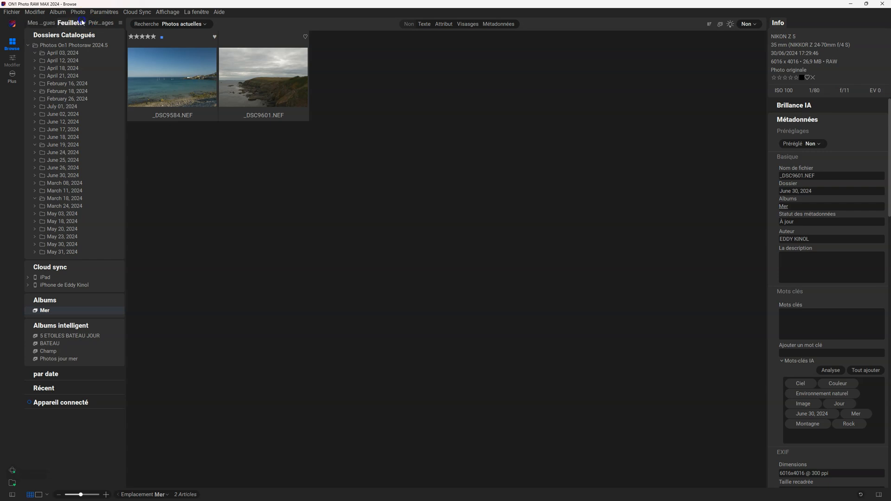
{"action": "left_click", "coordinate": [83, 288]}
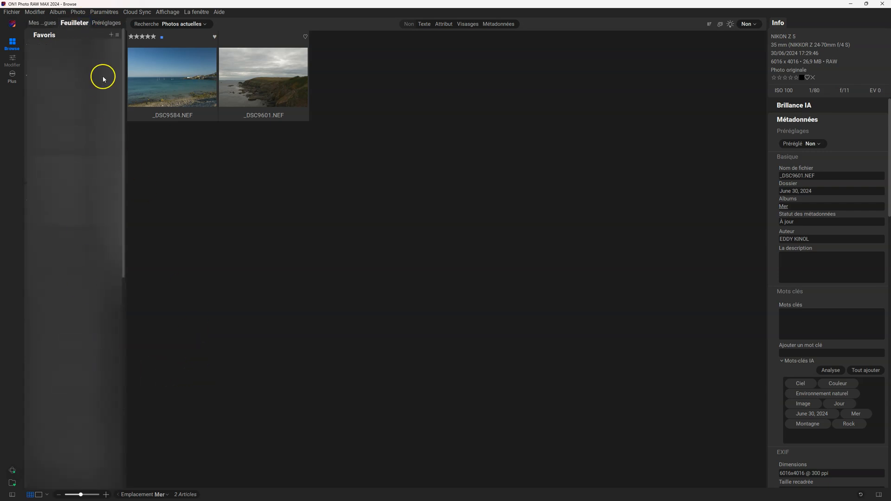
{"action": "left_click", "coordinate": [44, 24]}
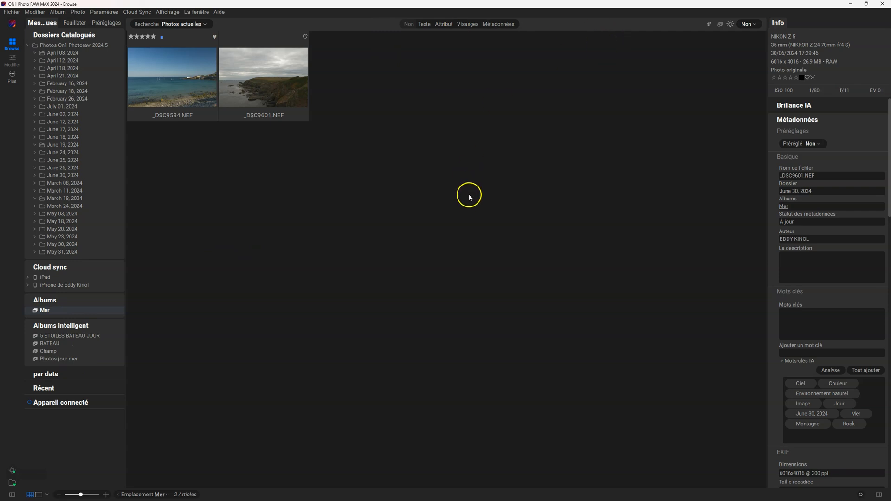
{"action": "left_click", "coordinate": [731, 24]}
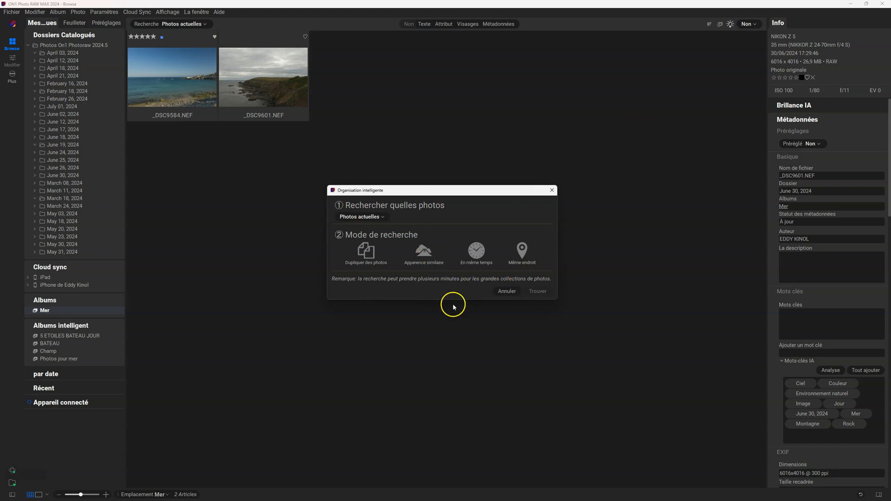
{"action": "left_click", "coordinate": [506, 291]}
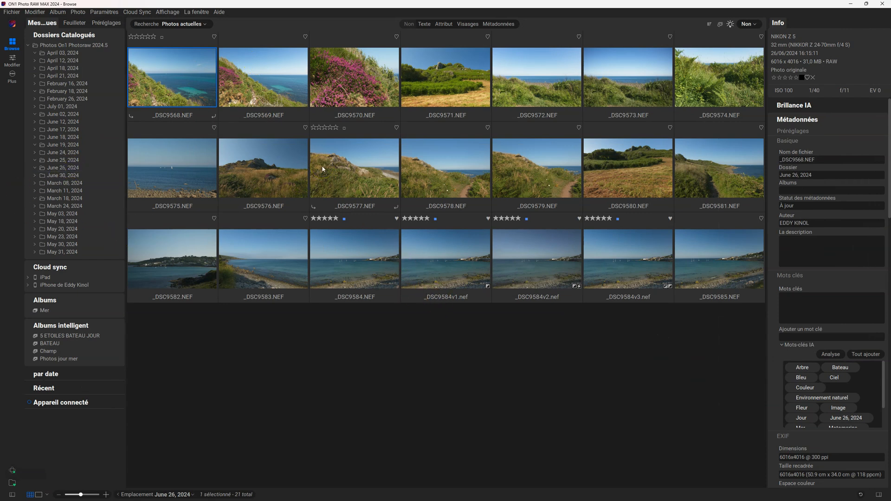
Select all photos in the June 26, 2024 folder and turn on the Brillance IA Ton & Couleur correction for them
{"action": "key", "text": "ctrl+a"}
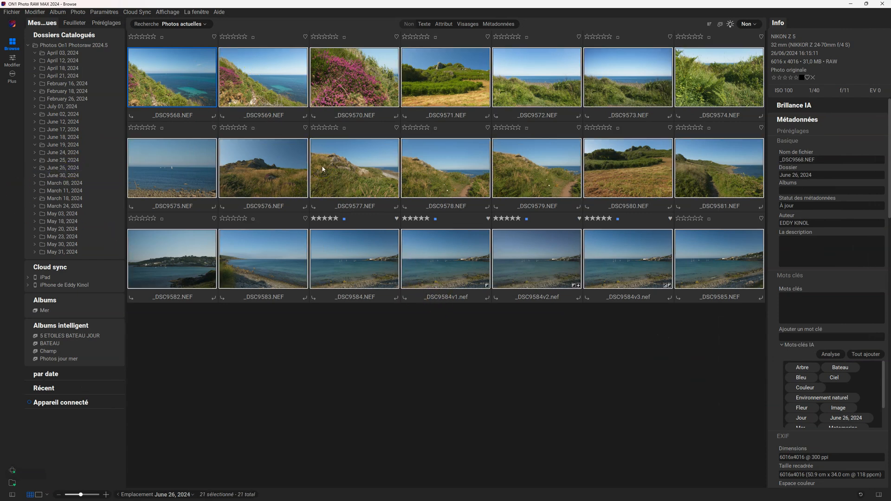
{"action": "left_click", "coordinate": [800, 106]}
{"action": "left_click", "coordinate": [828, 120]}
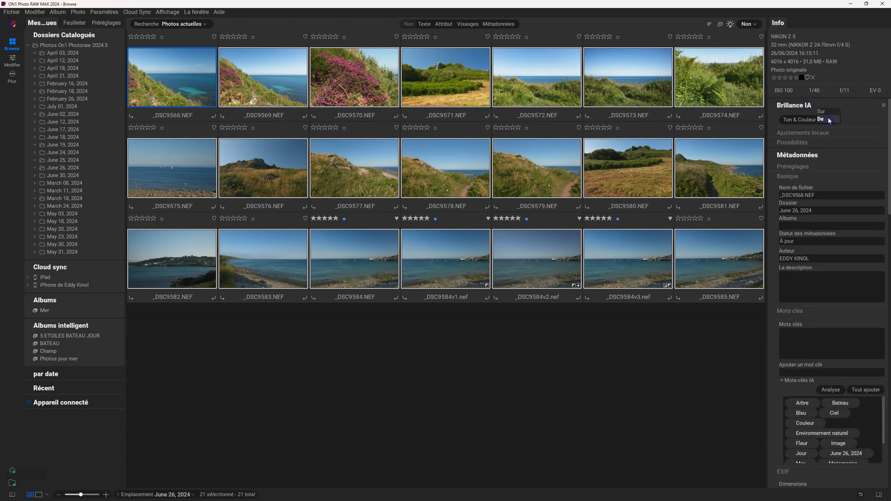
{"action": "left_click", "coordinate": [826, 112]}
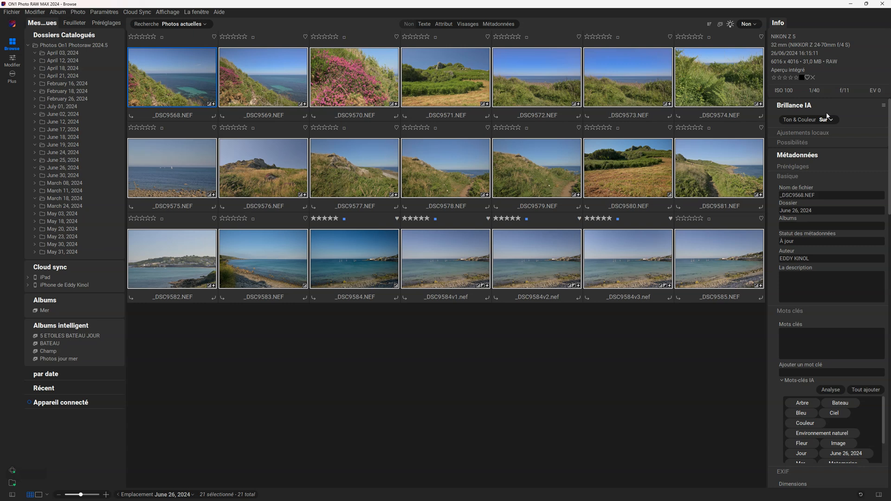
View the export options for all the selected photos and close them without exporting
{"action": "right_click", "coordinate": [178, 81]}
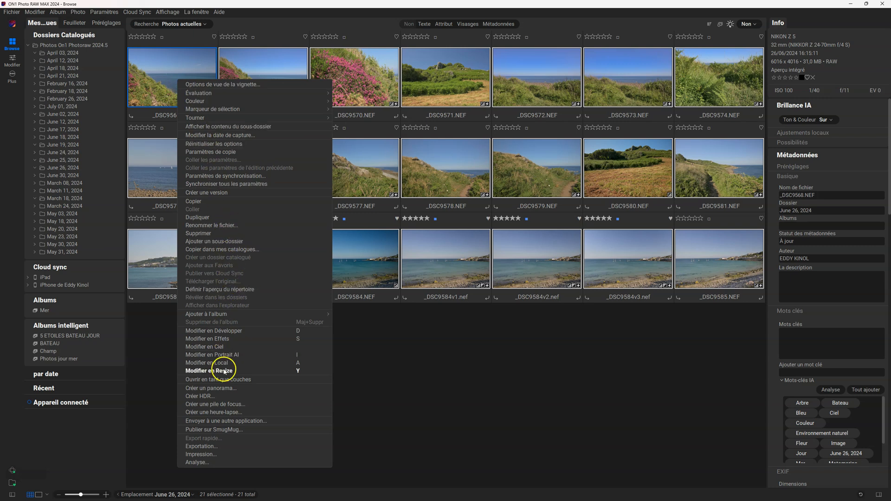
{"action": "left_click", "coordinate": [203, 446]}
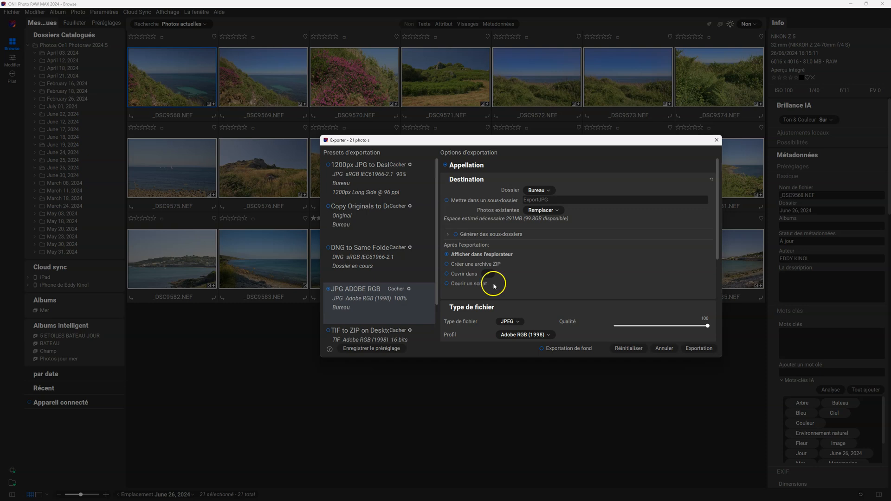
{"action": "left_click", "coordinate": [716, 139]}
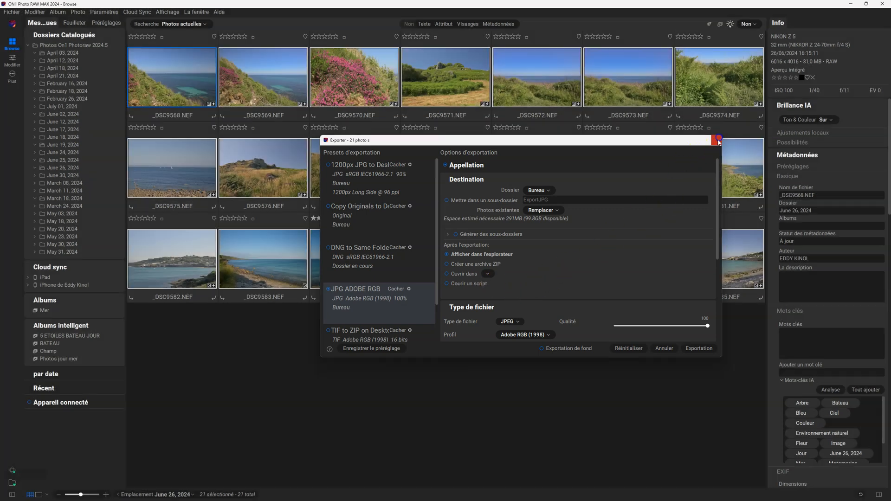
Look at the other places that offer export commands, including exporting with a preset, and deselect the photos
{"action": "left_click", "coordinate": [12, 76]}
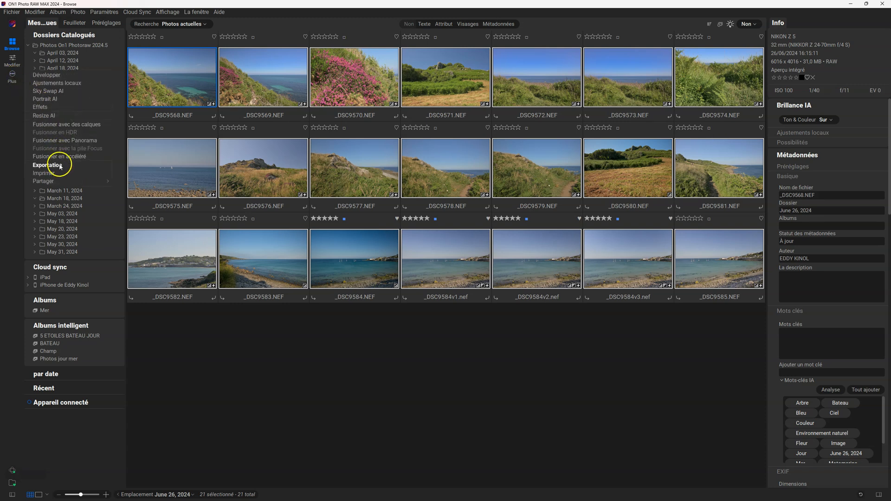
{"action": "left_click", "coordinate": [12, 12]}
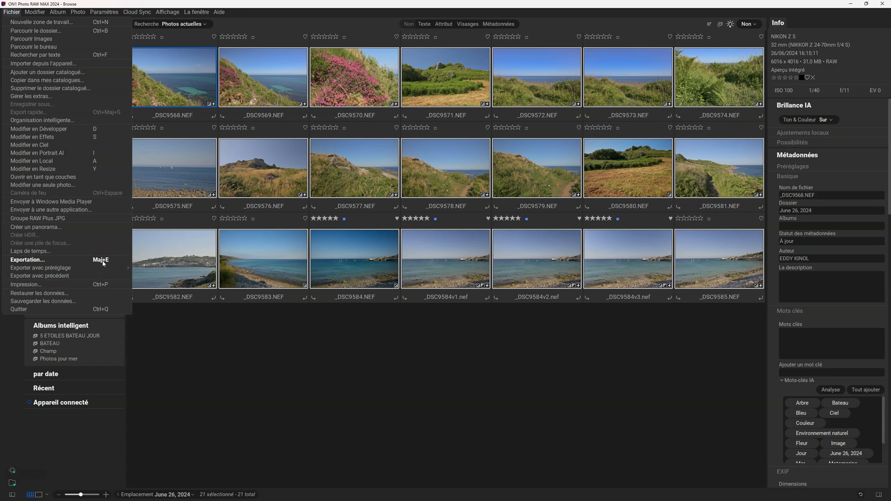
{"action": "mouse_move", "coordinate": [69, 269]}
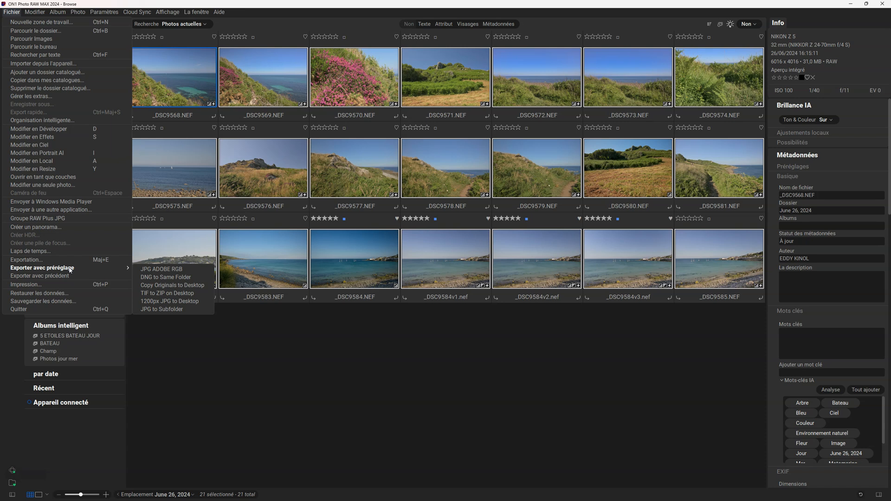
{"action": "left_click", "coordinate": [174, 274]}
{"action": "left_click", "coordinate": [219, 368]}
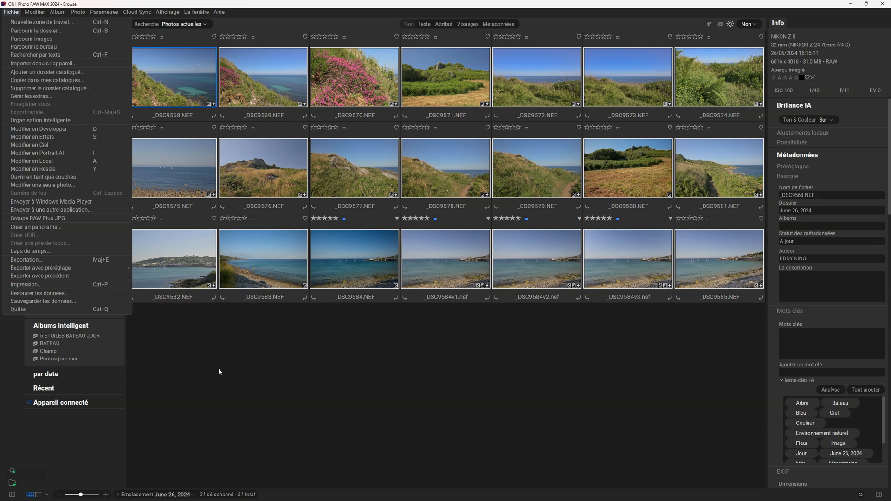
{"action": "left_click", "coordinate": [219, 369]}
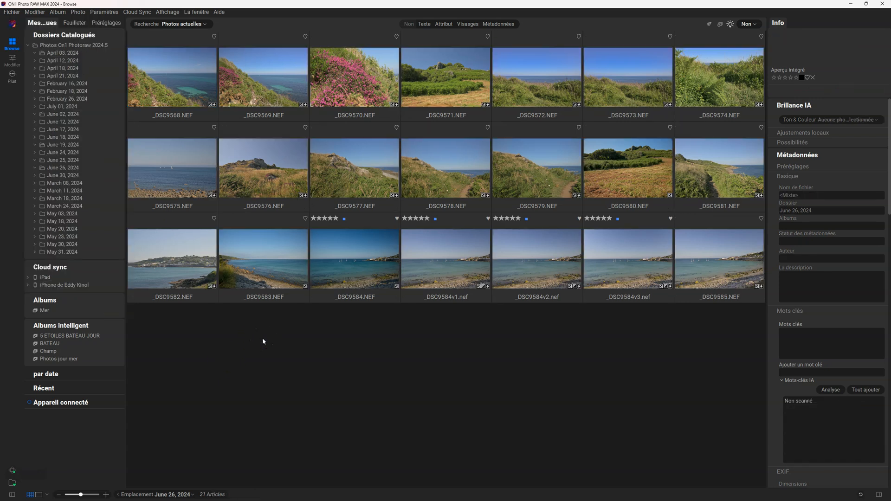
View the Appareil connecté tethering controls, such as shutter speed, aperture, ISO and white balance, and collapse them
{"action": "left_click", "coordinate": [60, 403]}
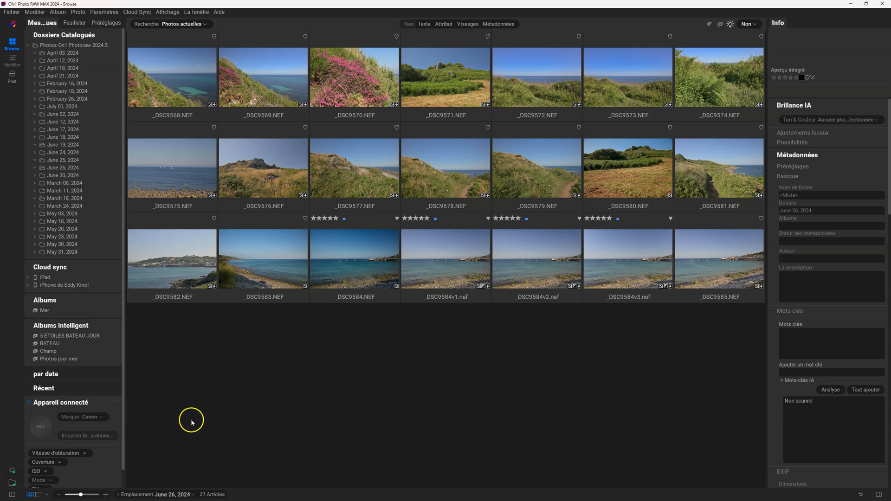
{"action": "scroll", "coordinate": [90, 435], "scroll_direction": "down", "scroll_amount": 1}
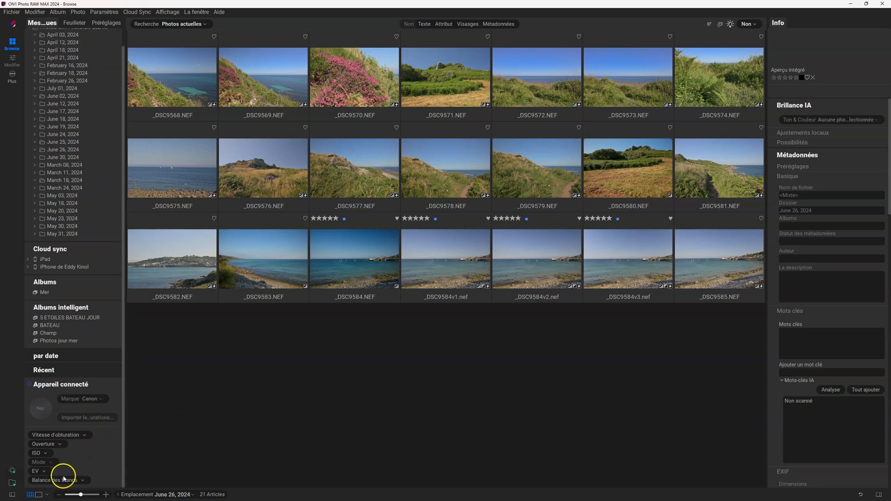
{"action": "left_click", "coordinate": [71, 387]}
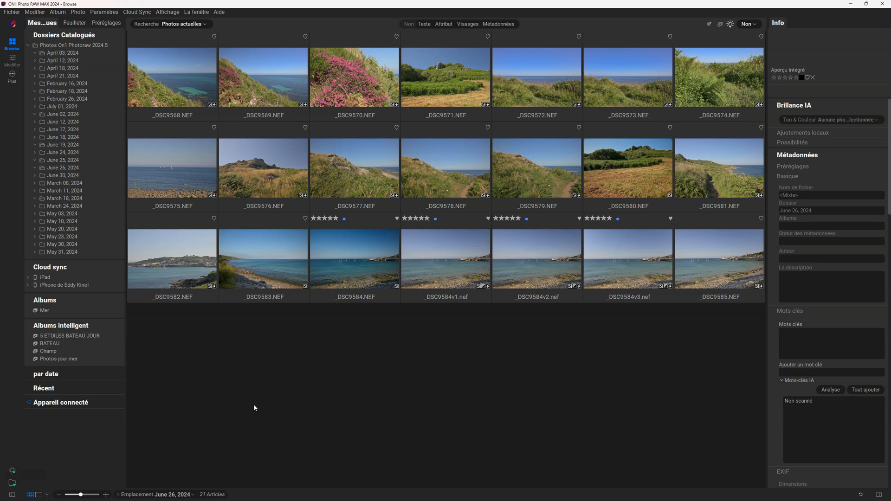
Hide the side panels so the June 26, 2024 thumbnails fill the window
{"action": "left_click", "coordinate": [258, 369]}
{"action": "key", "text": "Tab"}
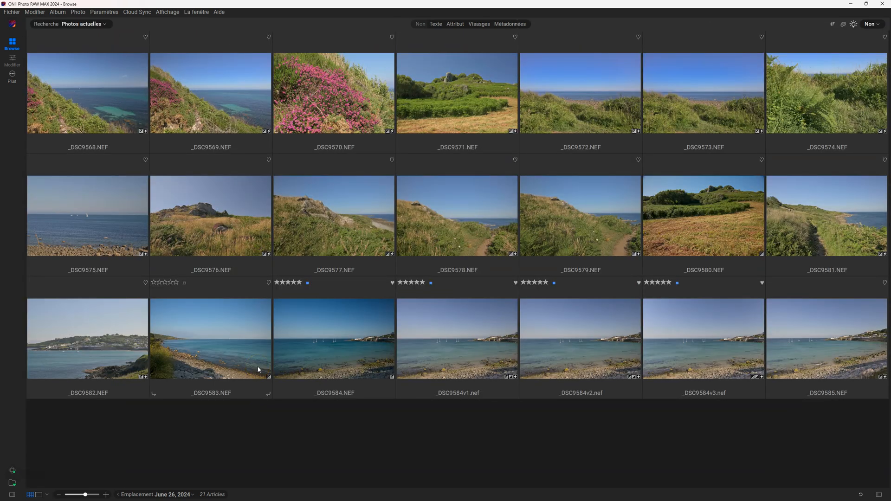